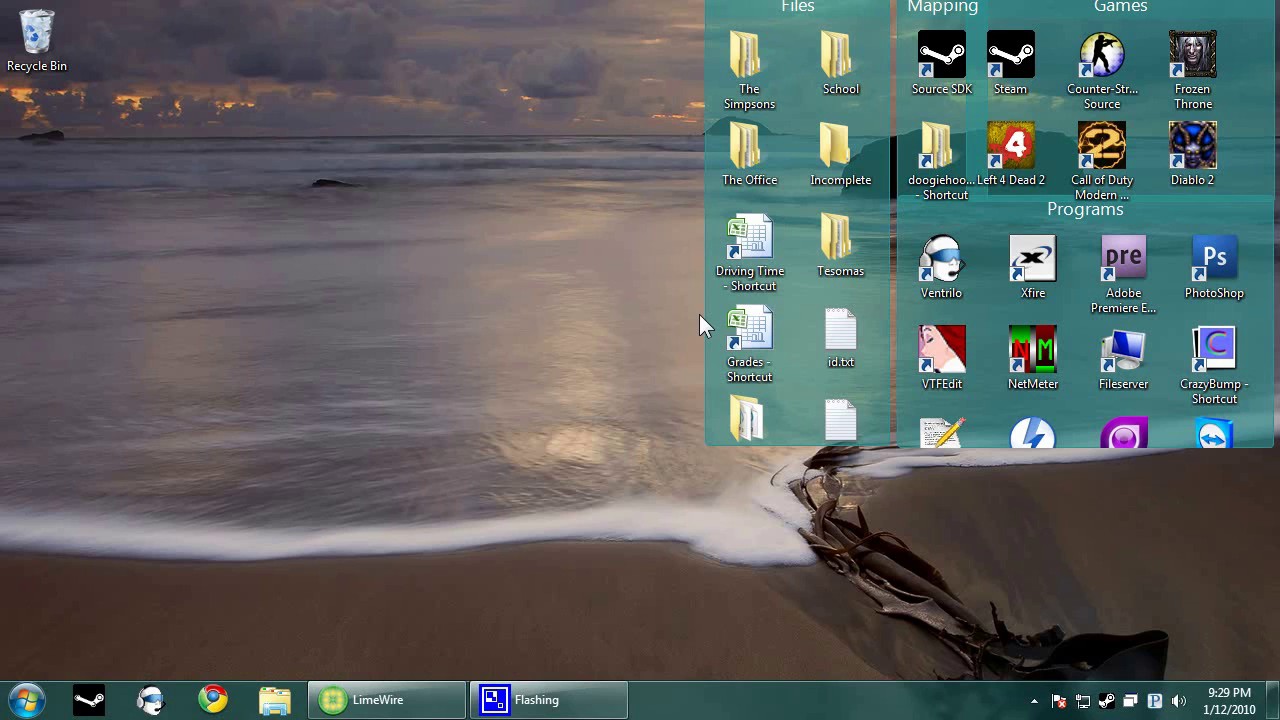
Open the pakrat-095 folder inside the tools folder of cssmaps
mouse_move(385, 700)
double_click(937, 155)
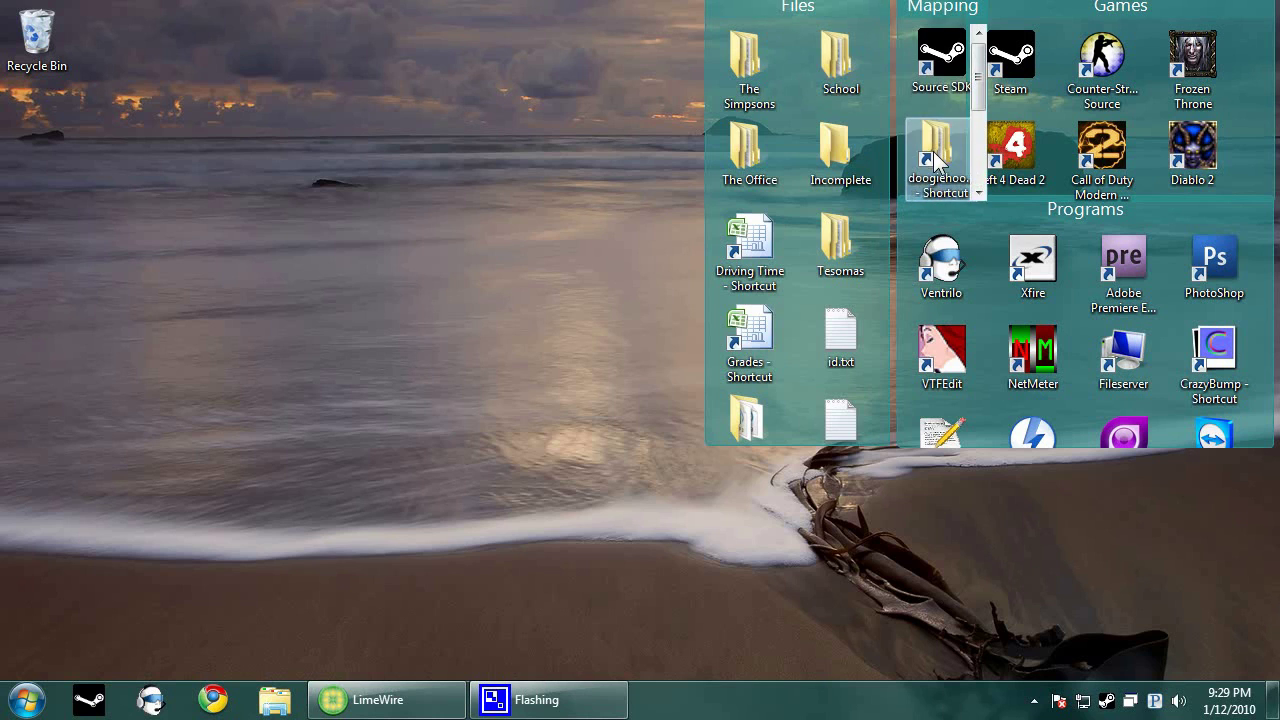
left_click(921, 73)
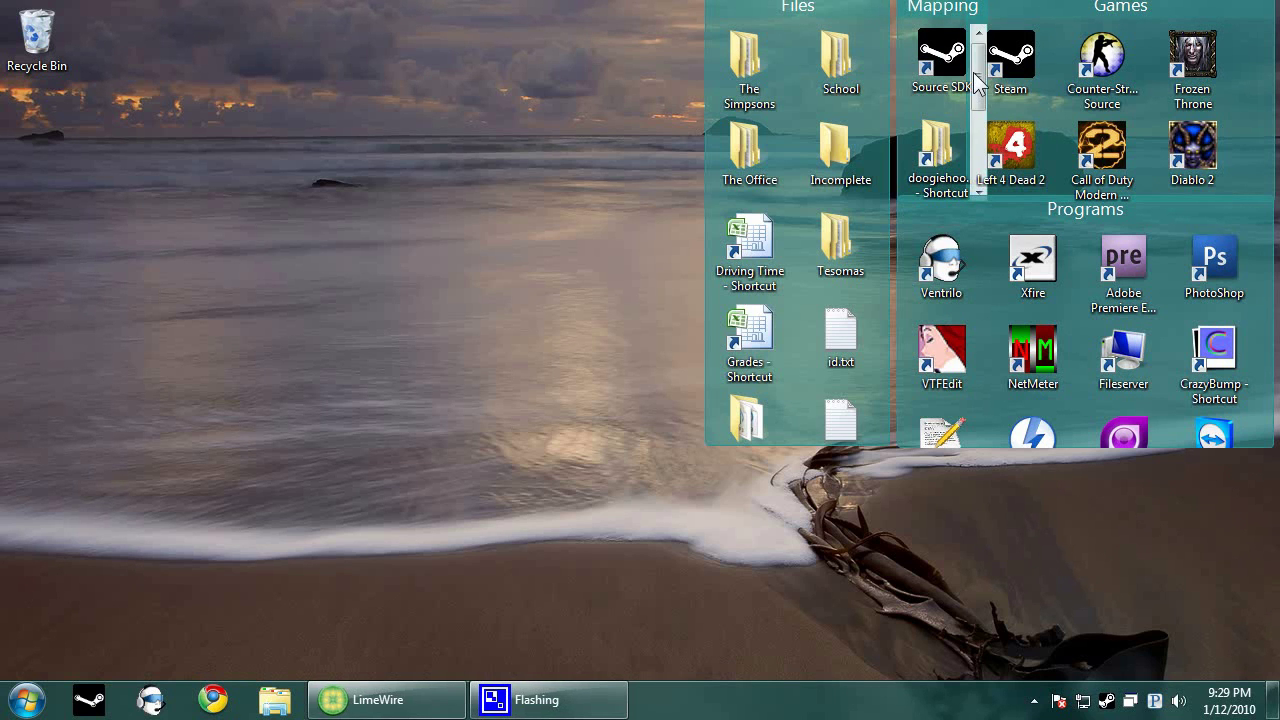
scroll(983, 150, "down", 2)
scroll(939, 157, "up", 2)
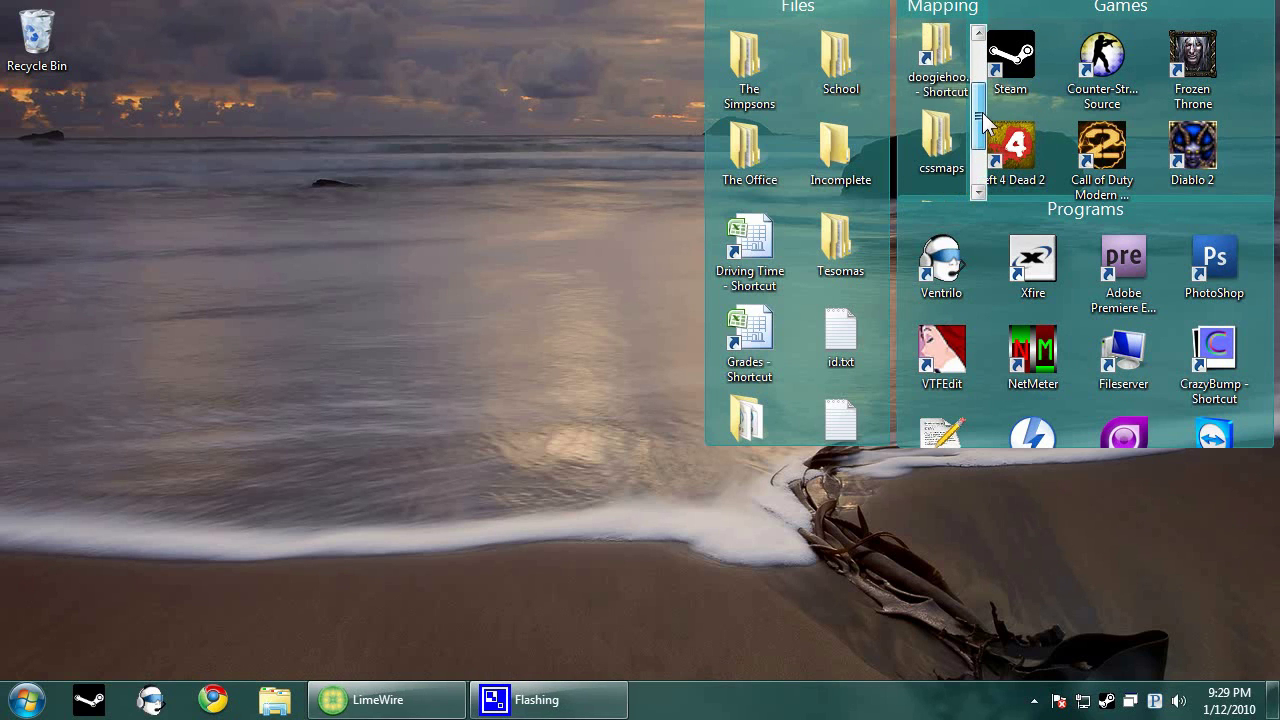
double_click(935, 150)
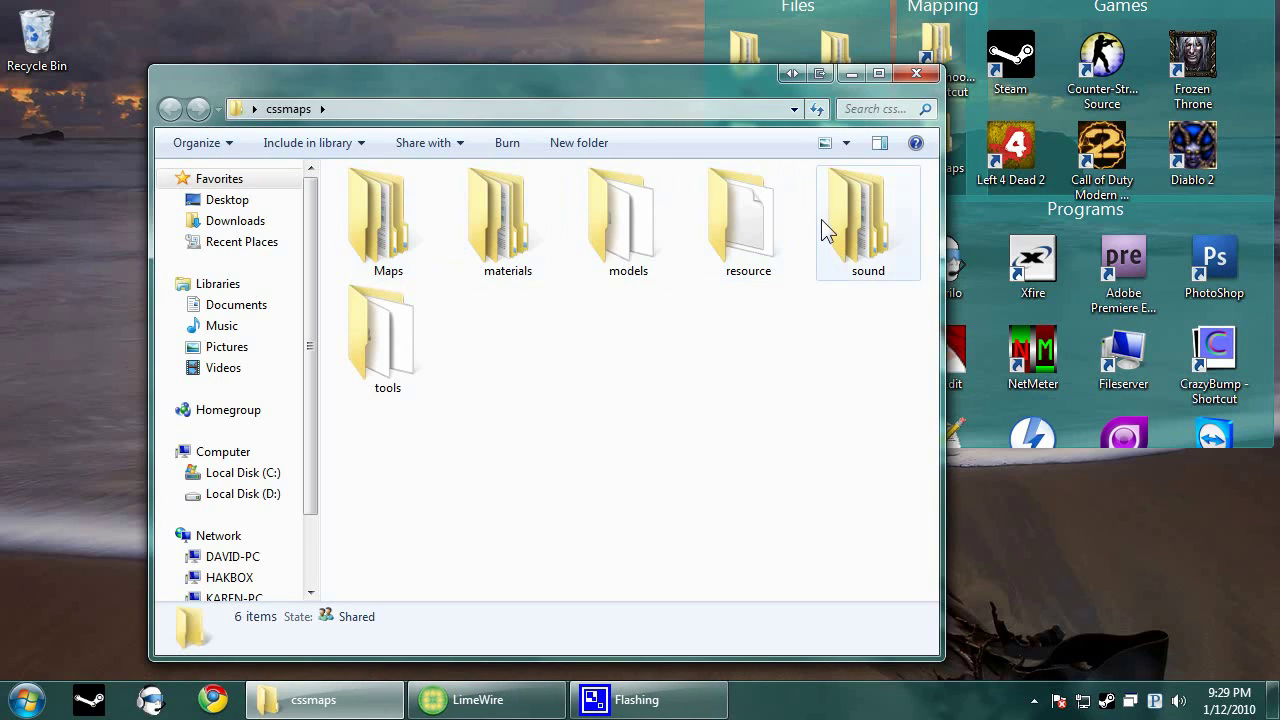
double_click(386, 349)
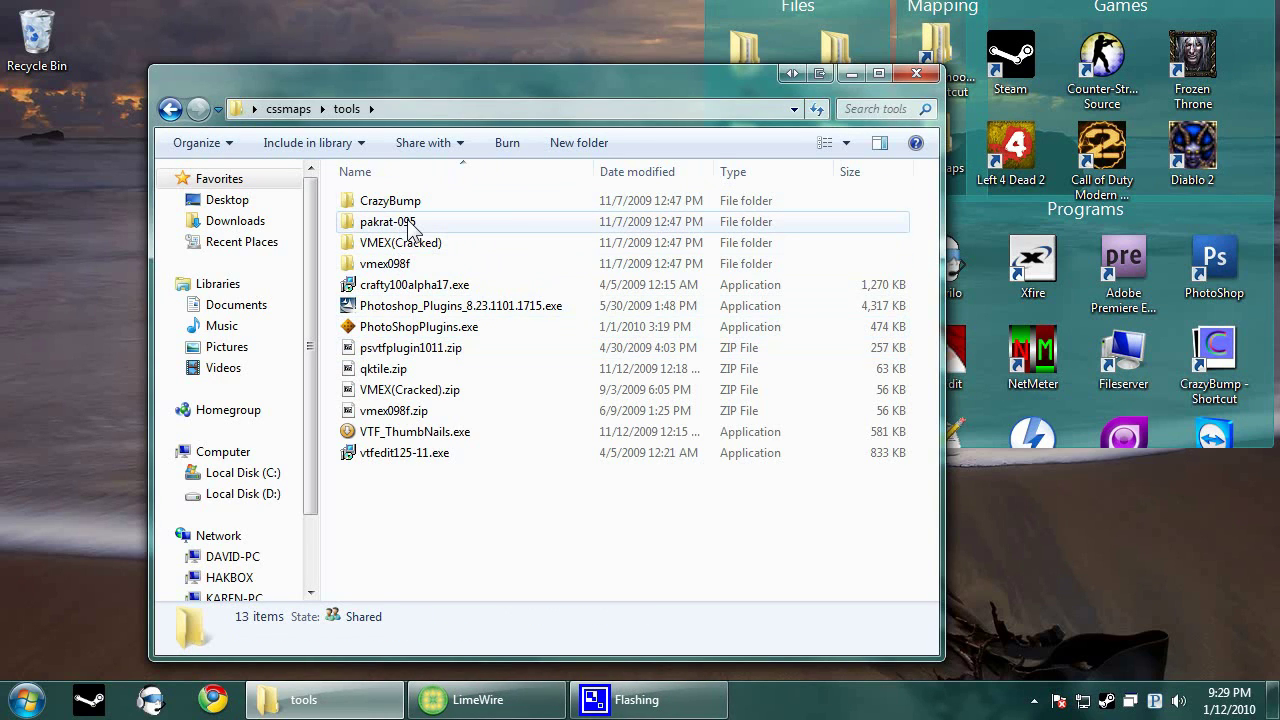
double_click(408, 224)
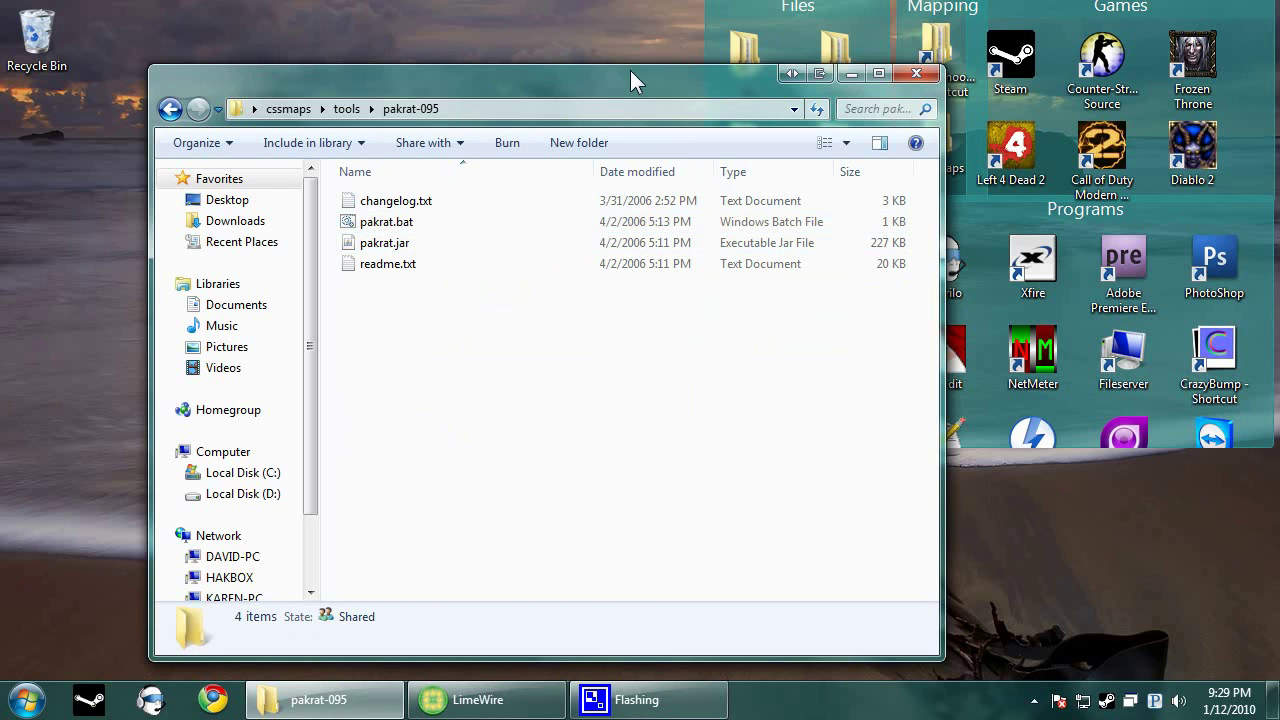
Launch pakrat.jar and minimize the folder window so the map selection dialog is unobstructed
left_click_drag(630, 70, 492, 55)
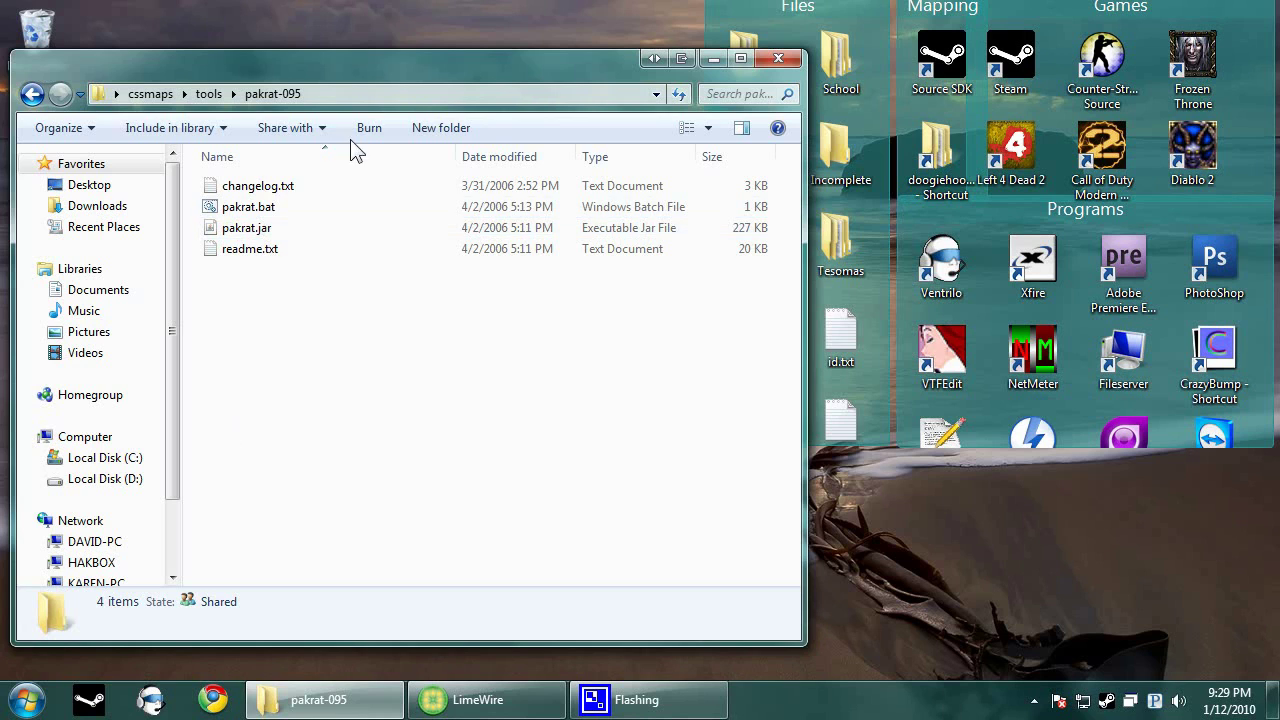
left_click_drag(304, 62, 492, 47)
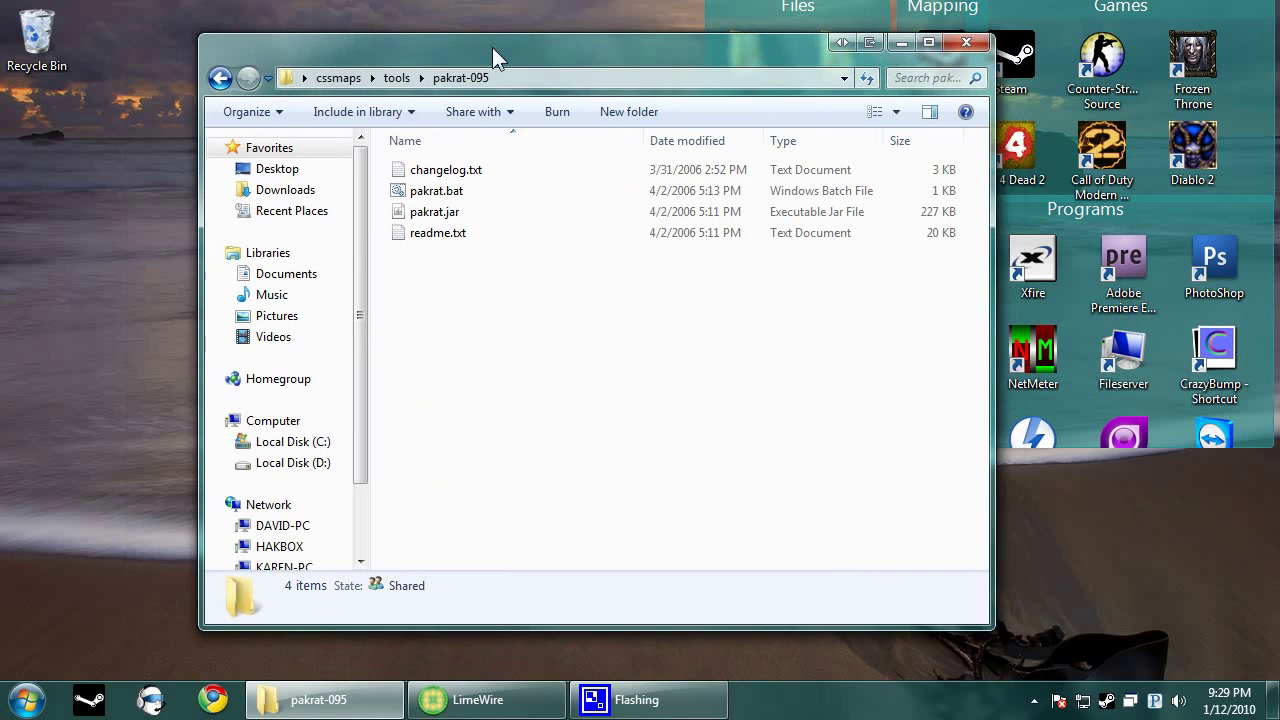
left_click(440, 213)
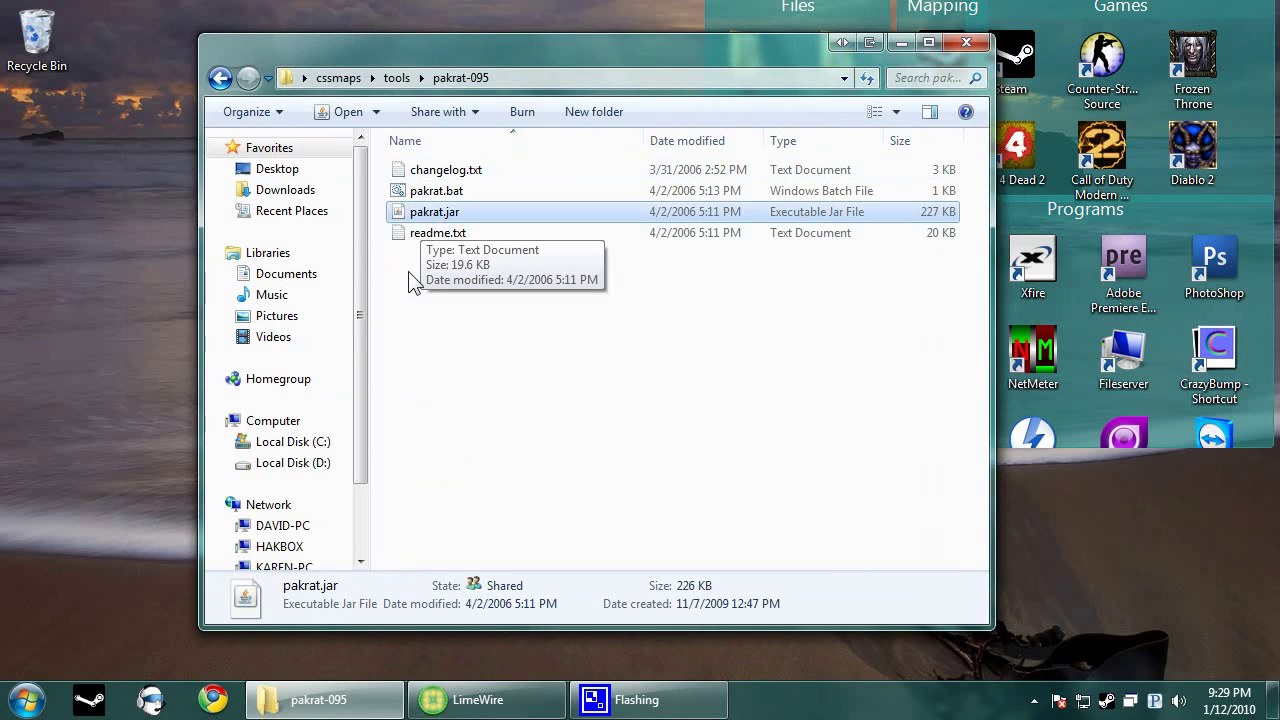
left_click_drag(696, 60, 924, 53)
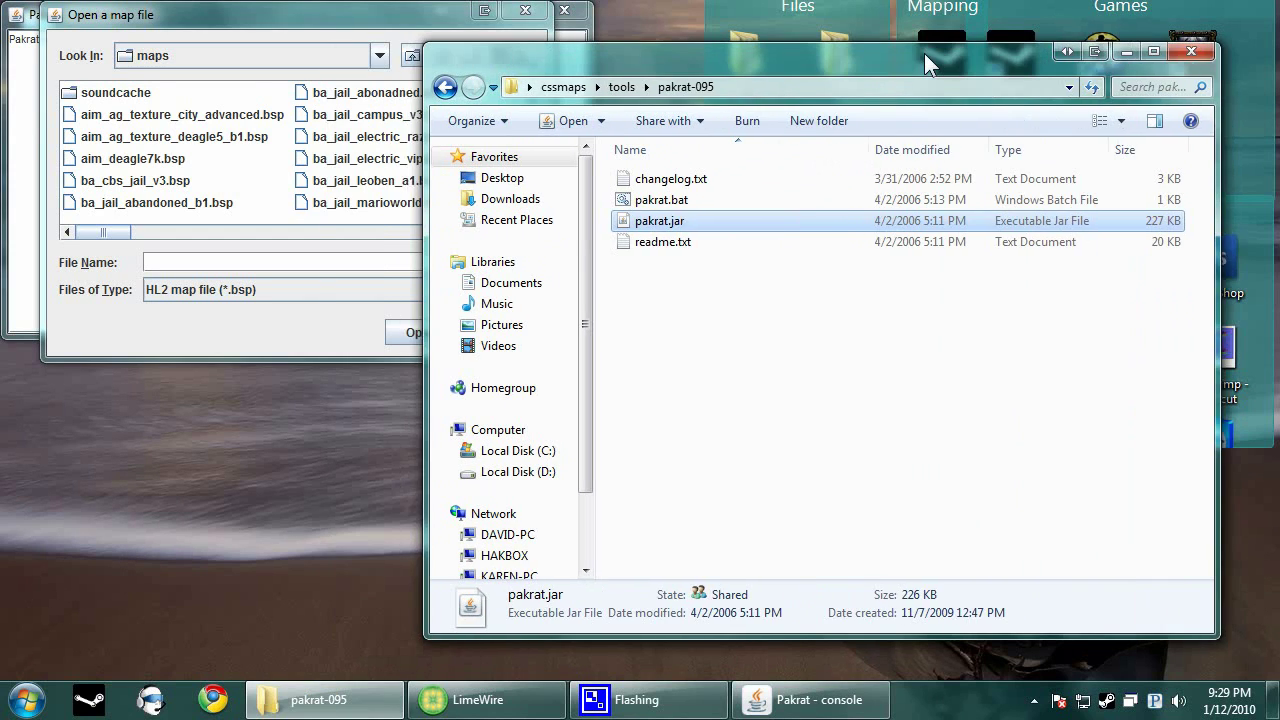
left_click(1126, 51)
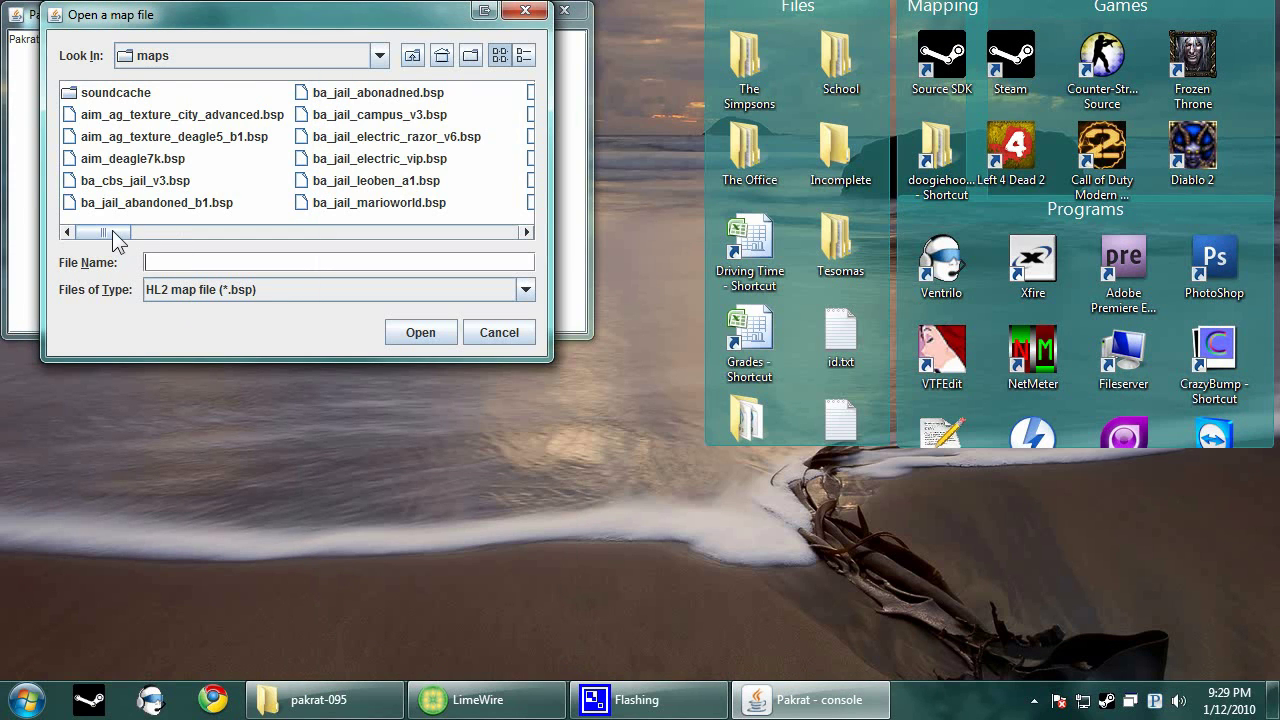
Load LightEffect.bsp from the maps folder and move its Pakrat window clear of the console
left_click_drag(115, 238, 457, 234)
left_click(385, 57)
left_click(385, 57)
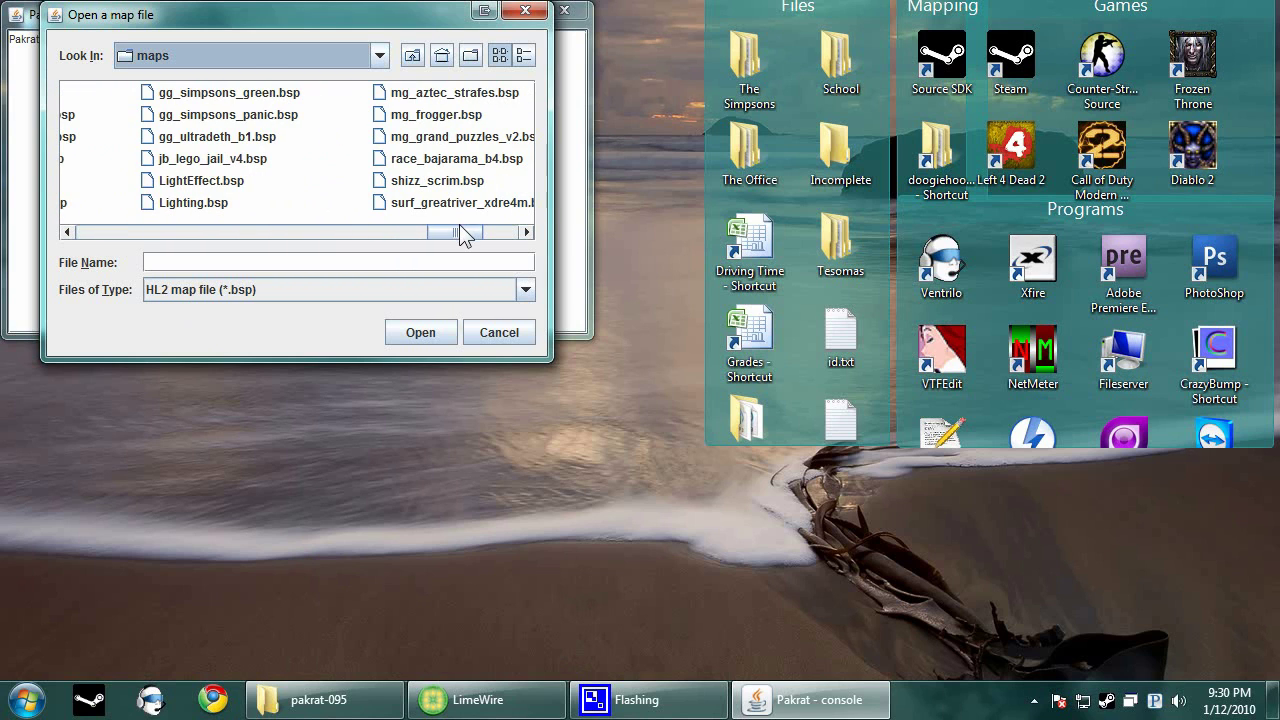
double_click(212, 182)
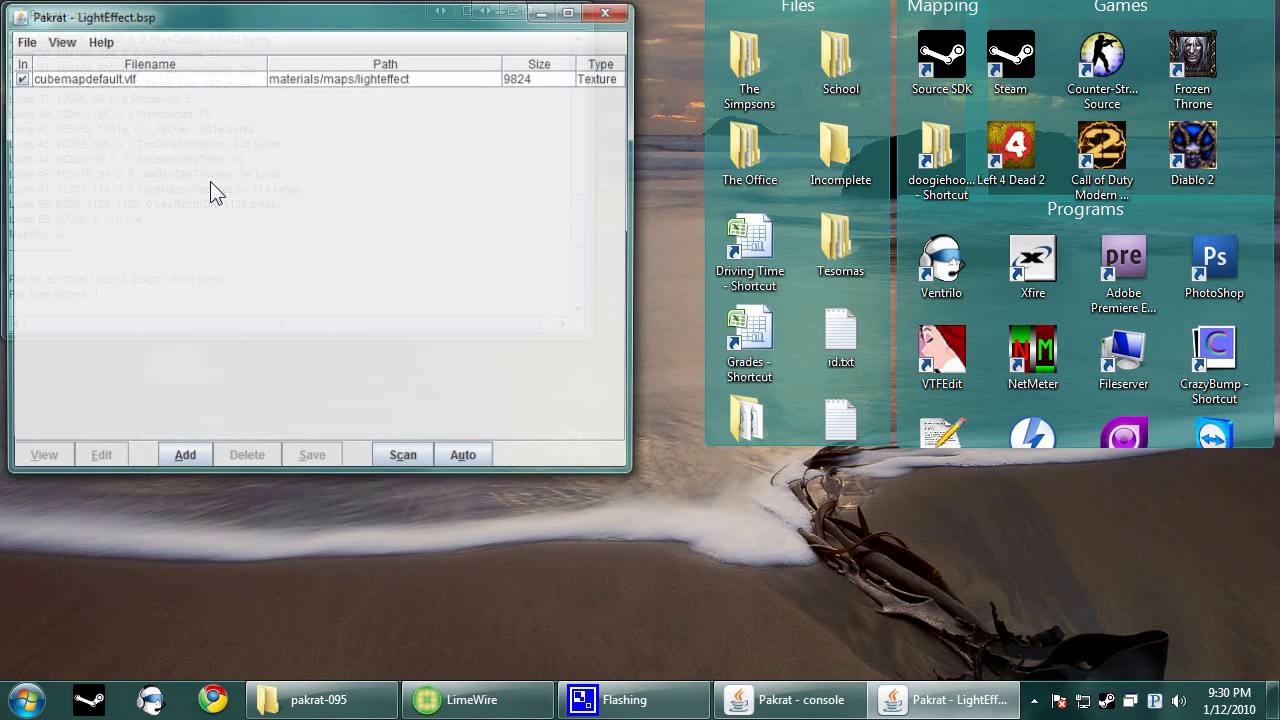
left_click_drag(360, 26, 683, 70)
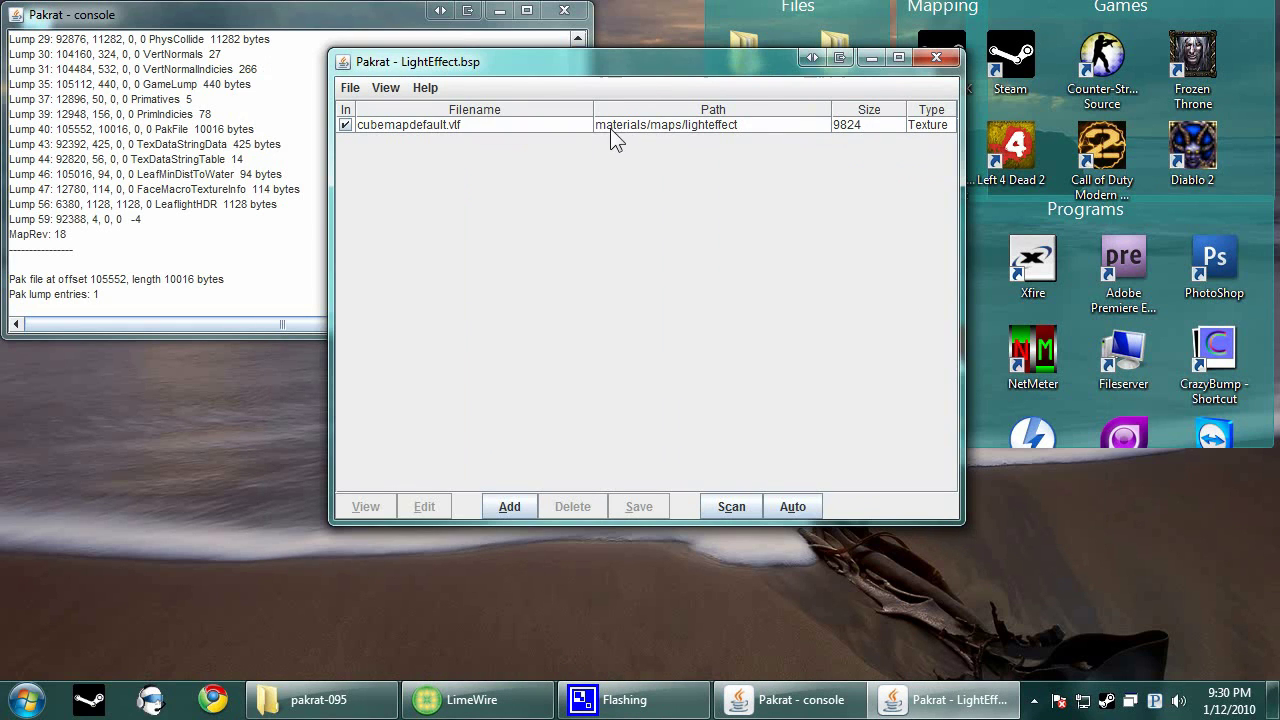
View the packed texture cubemapdefault.vtf in its own preview window and close the preview
left_click(676, 128)
left_click(396, 128)
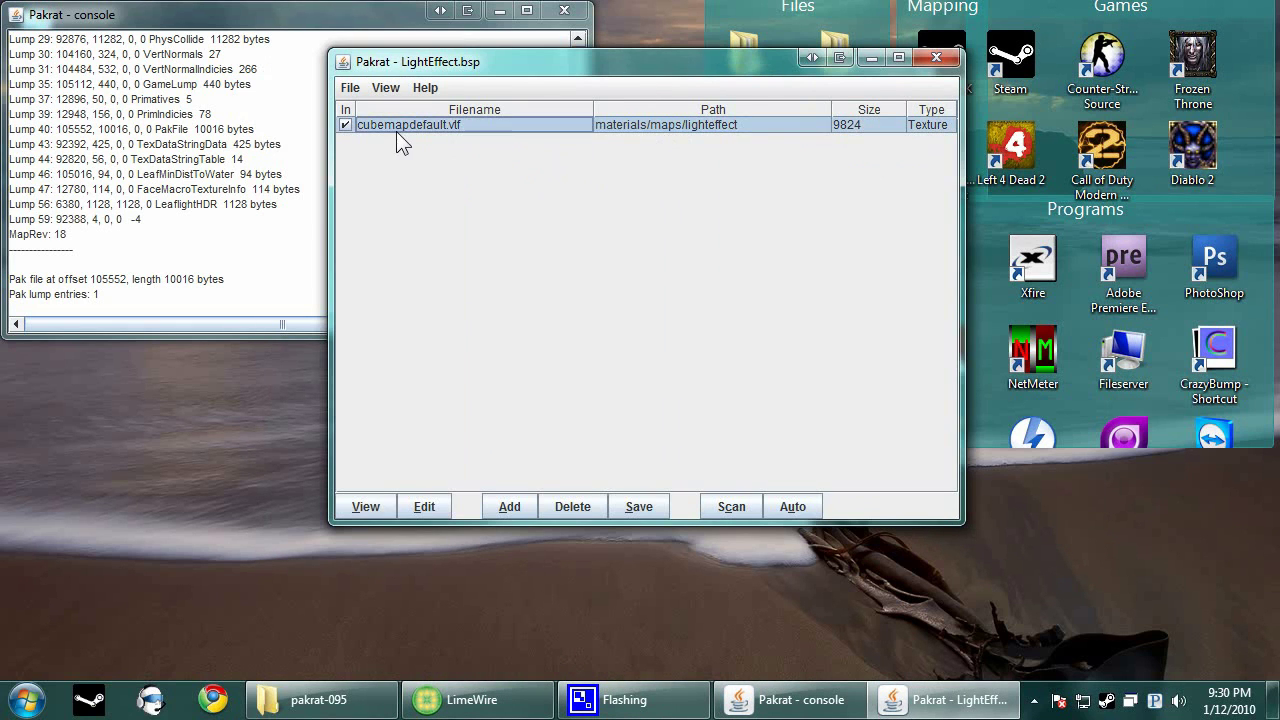
left_click(366, 508)
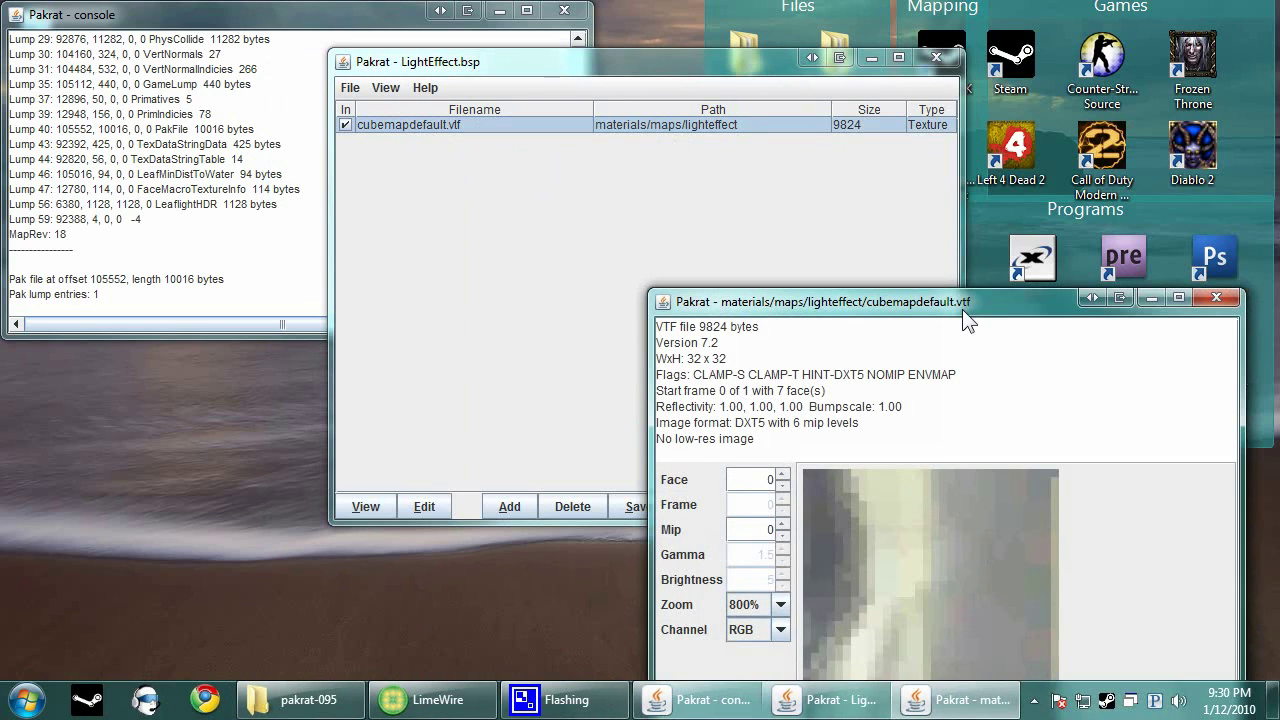
left_click_drag(962, 309, 901, 138)
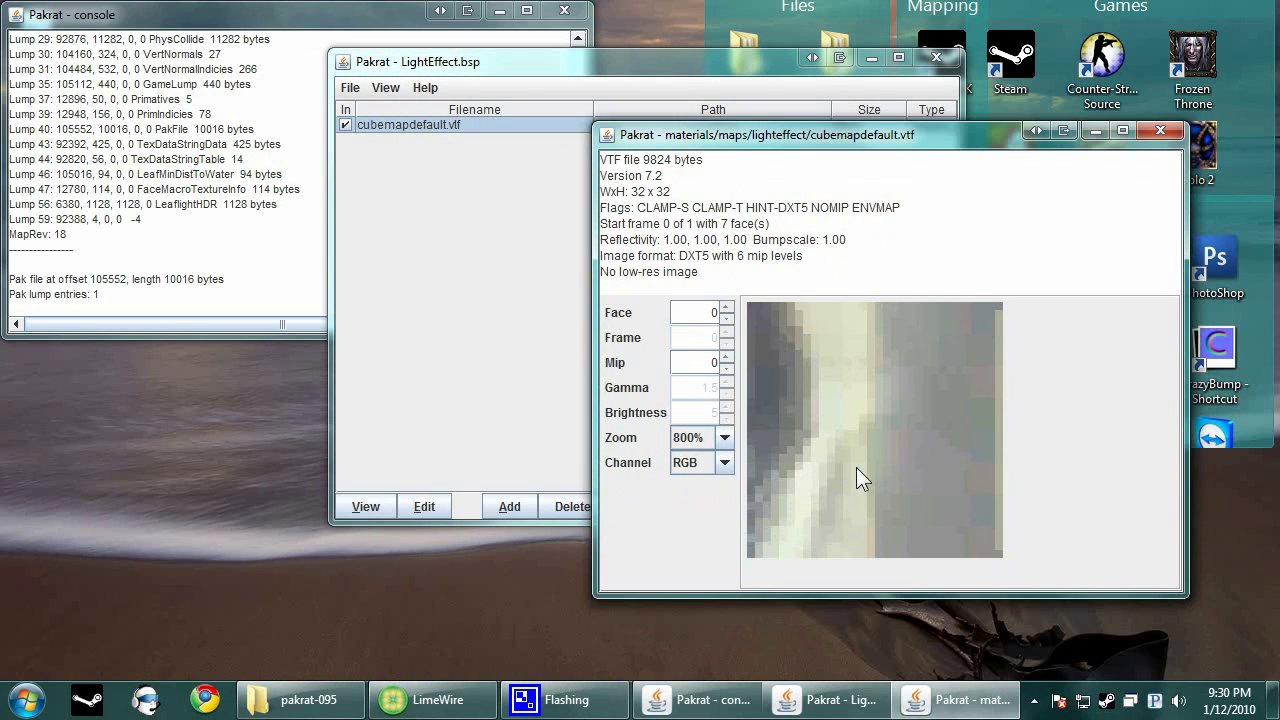
left_click(1160, 130)
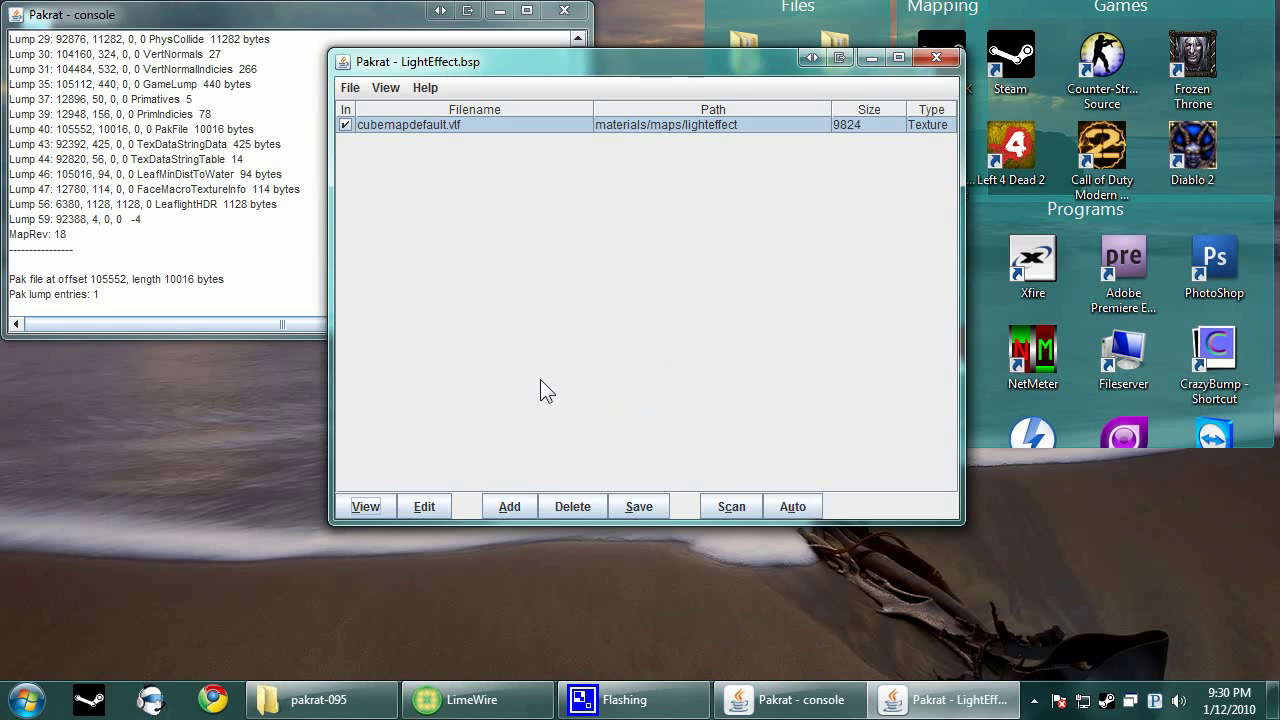
left_click(520, 508)
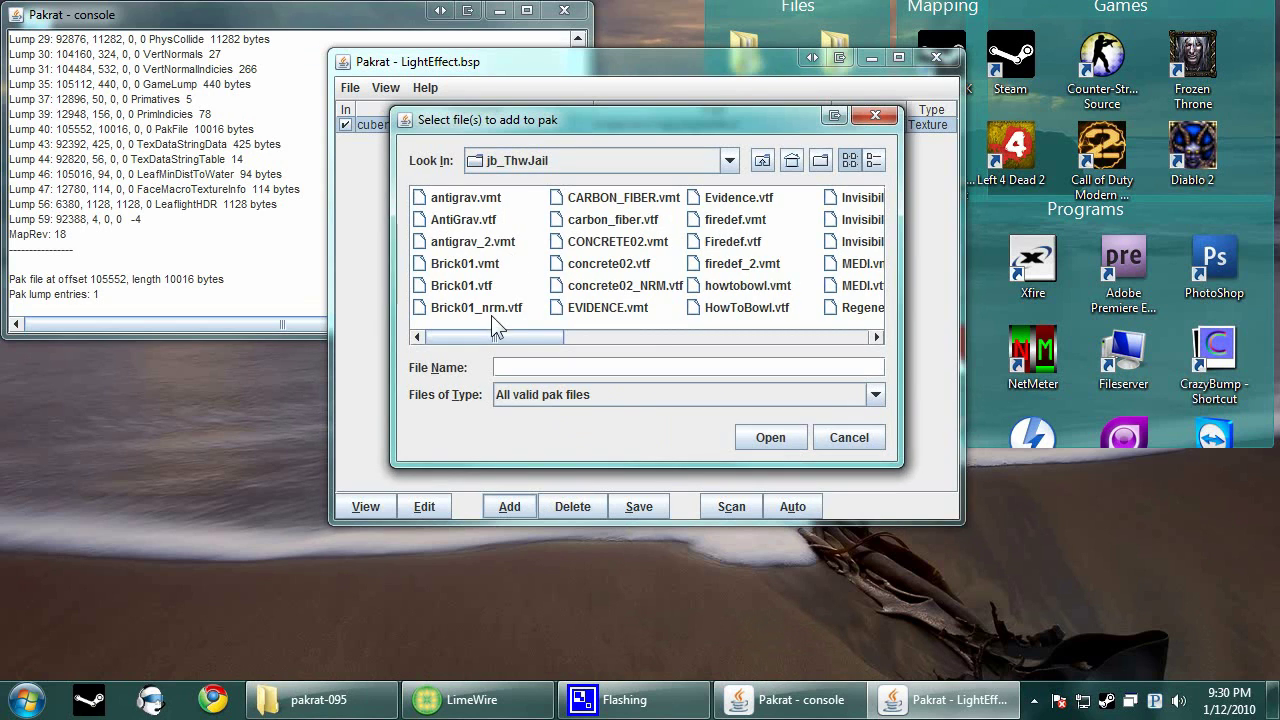
mouse_move(500, 337)
left_mouse_down()
mouse_move(654, 335)
mouse_move(494, 352)
left_mouse_up()
left_click(863, 437)
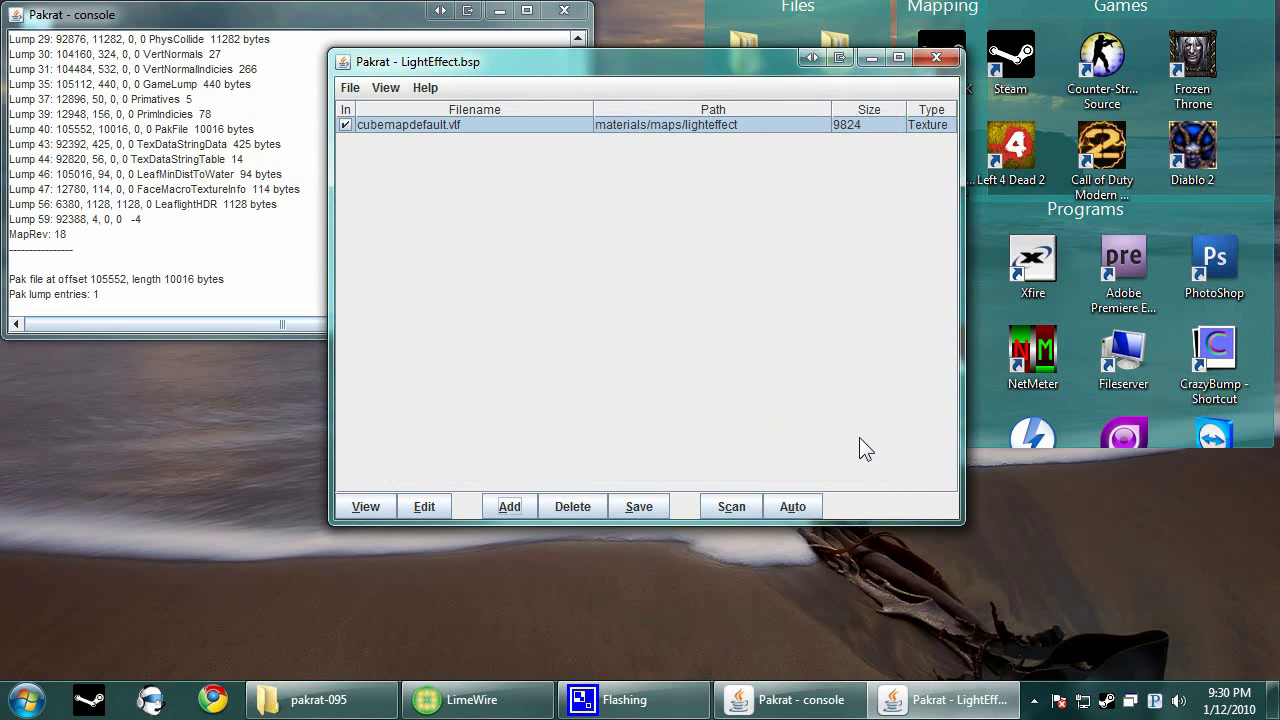
Auto-scan the map for referenced files and add all files found on disk to the pak
left_click(791, 507)
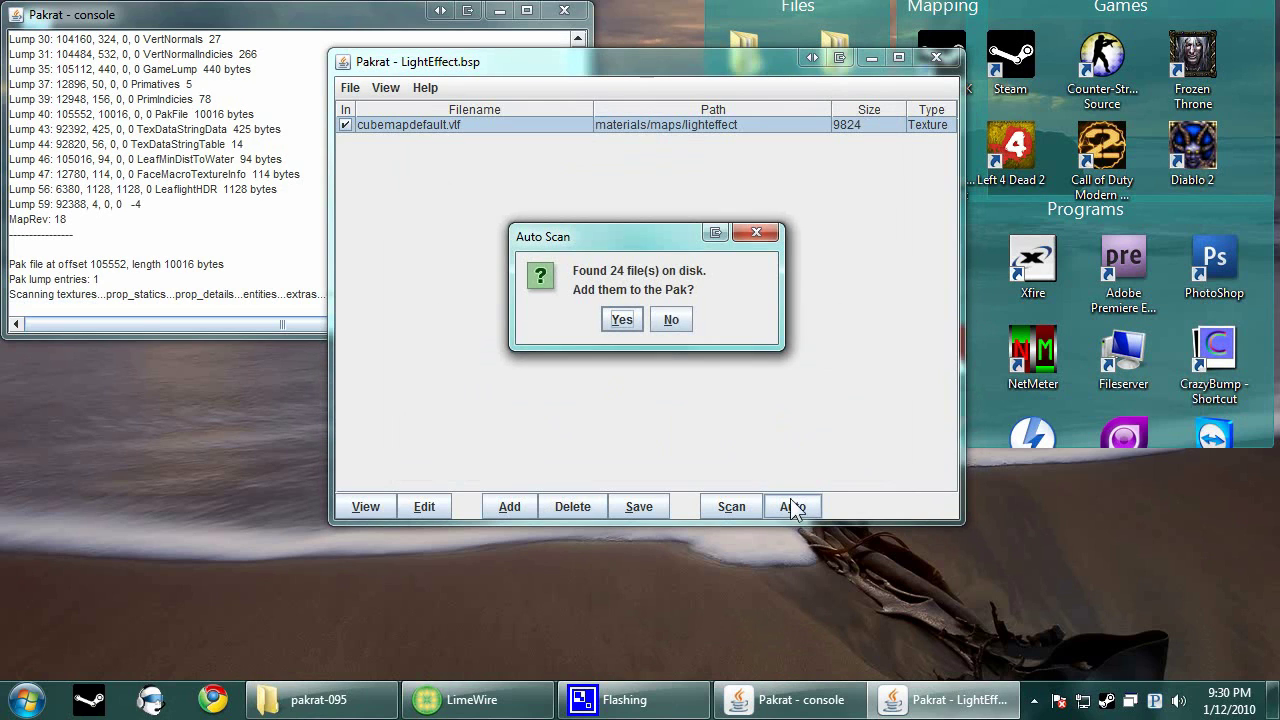
left_click_drag(597, 242, 918, 452)
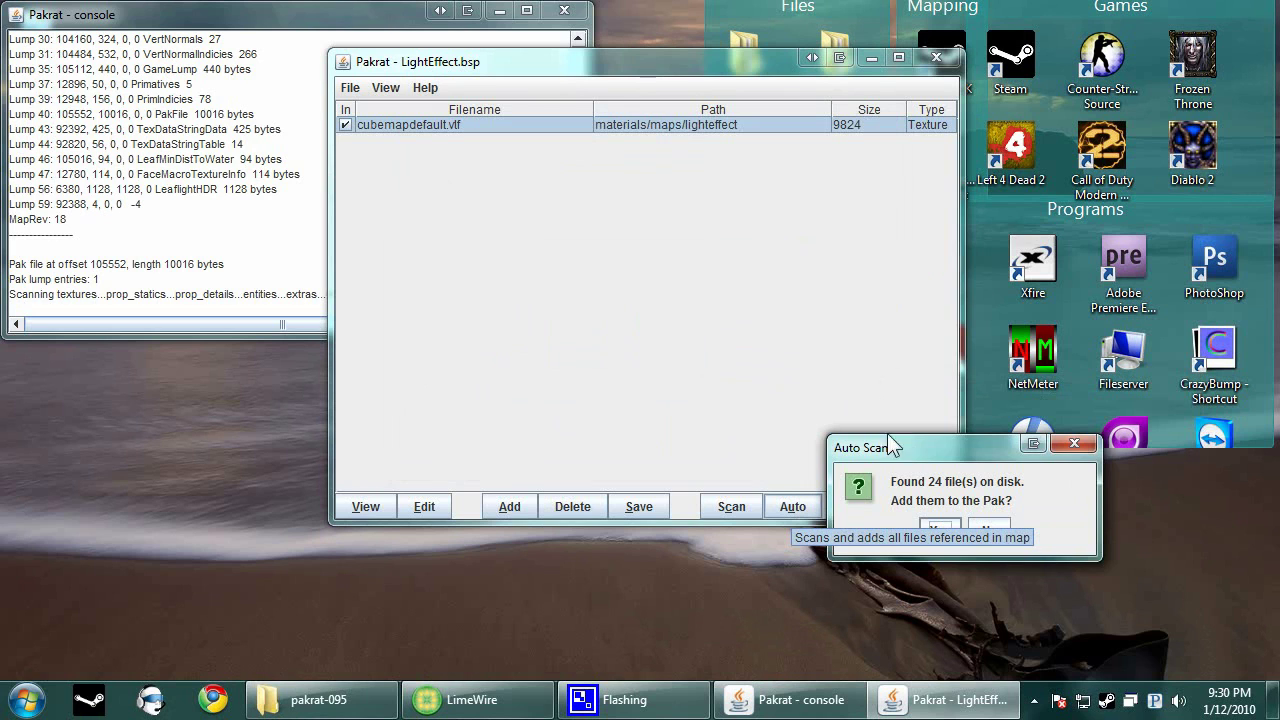
left_click_drag(882, 376, 881, 311)
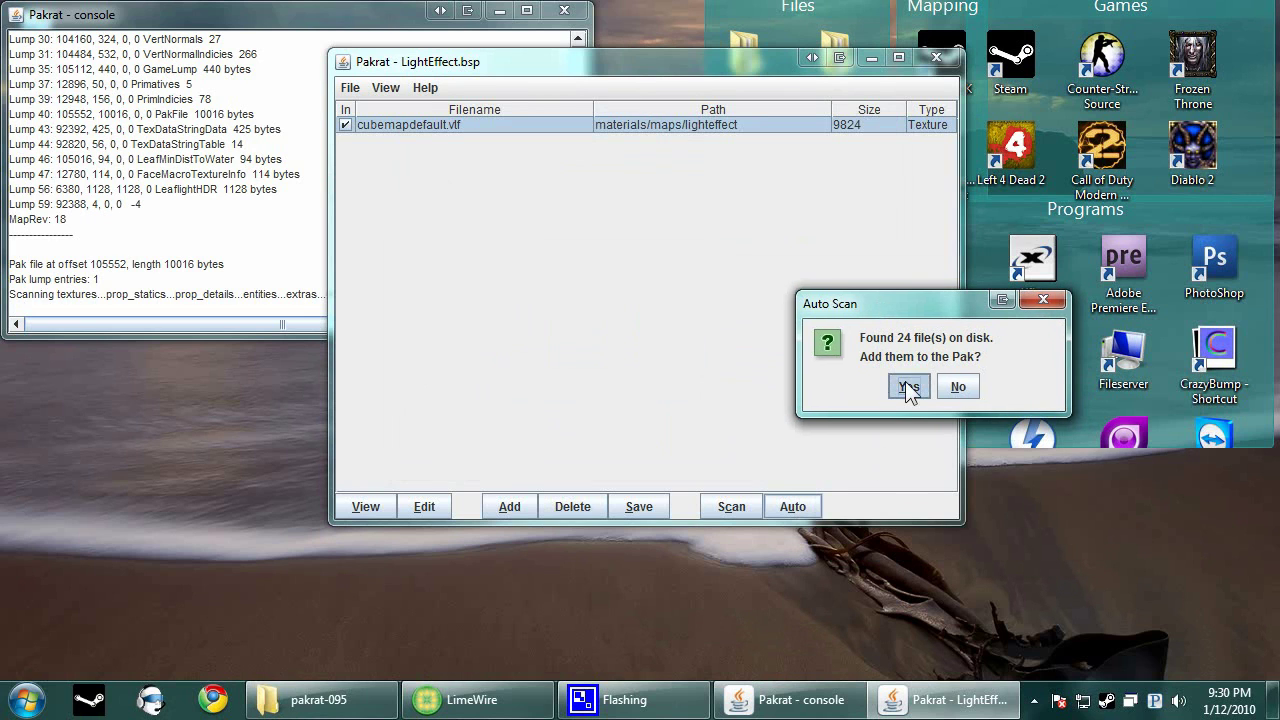
left_click(908, 388)
scroll(949, 241, "up", 1)
scroll(668, 350, "down", 1)
scroll(379, 291, "up", 1)
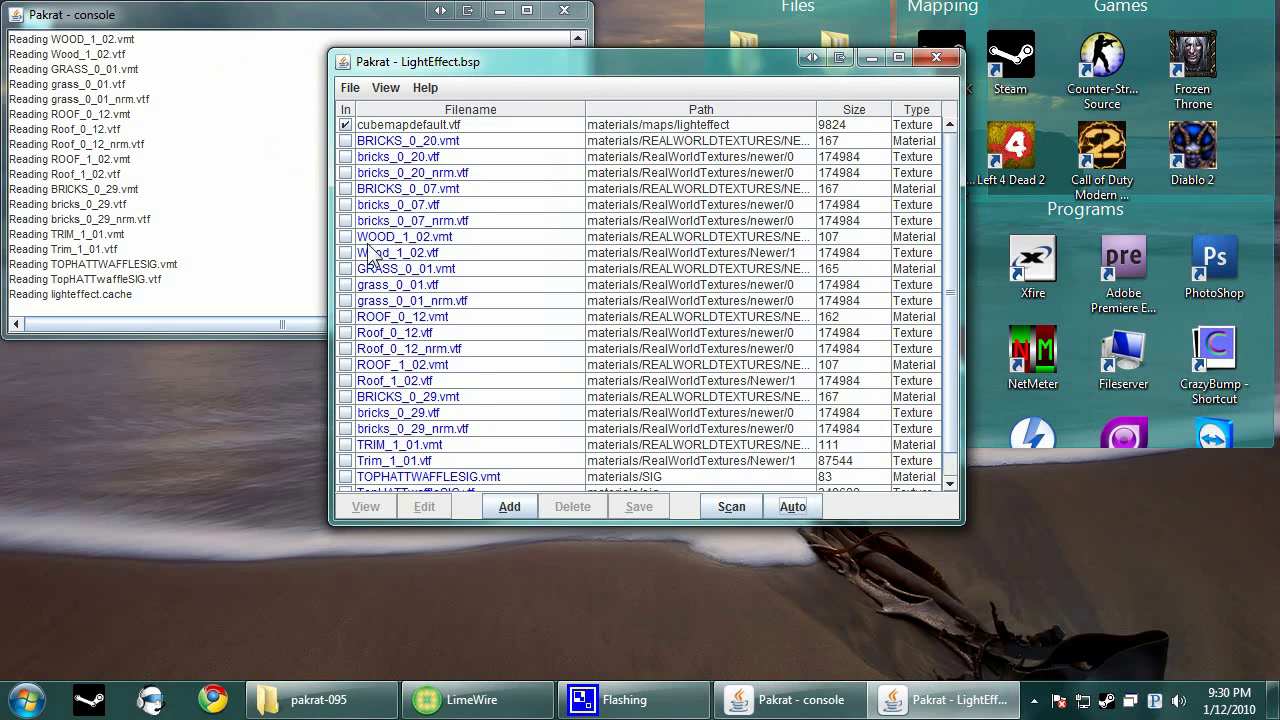
left_click(366, 141)
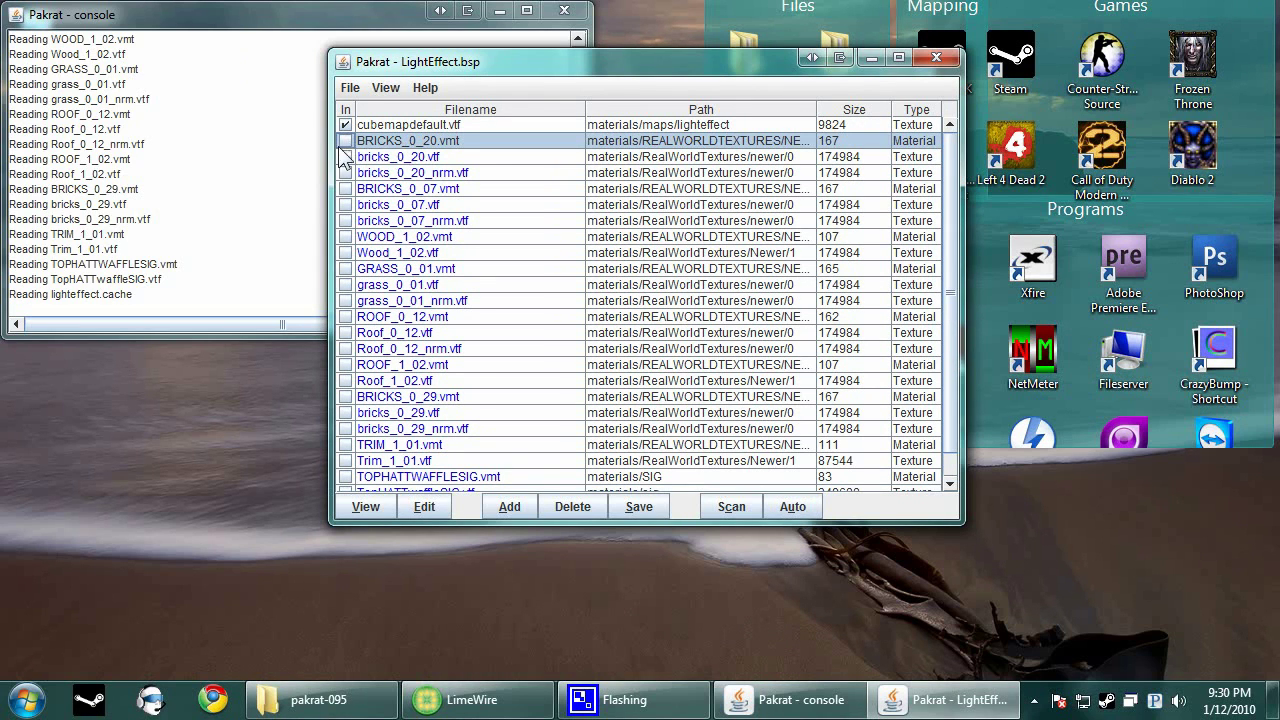
Save the packed map as LightEffect.bsp, overwriting the existing file, and move the Pakrat window aside
left_click(350, 88)
left_click(372, 133)
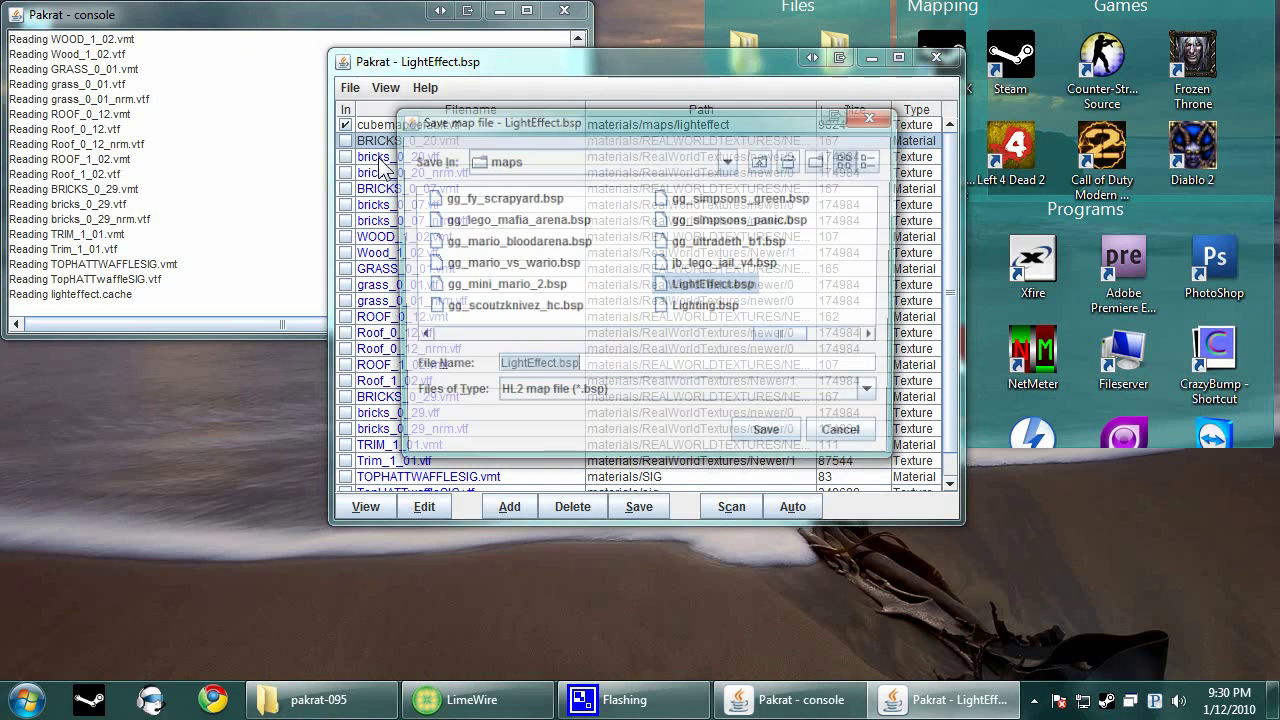
left_click(775, 440)
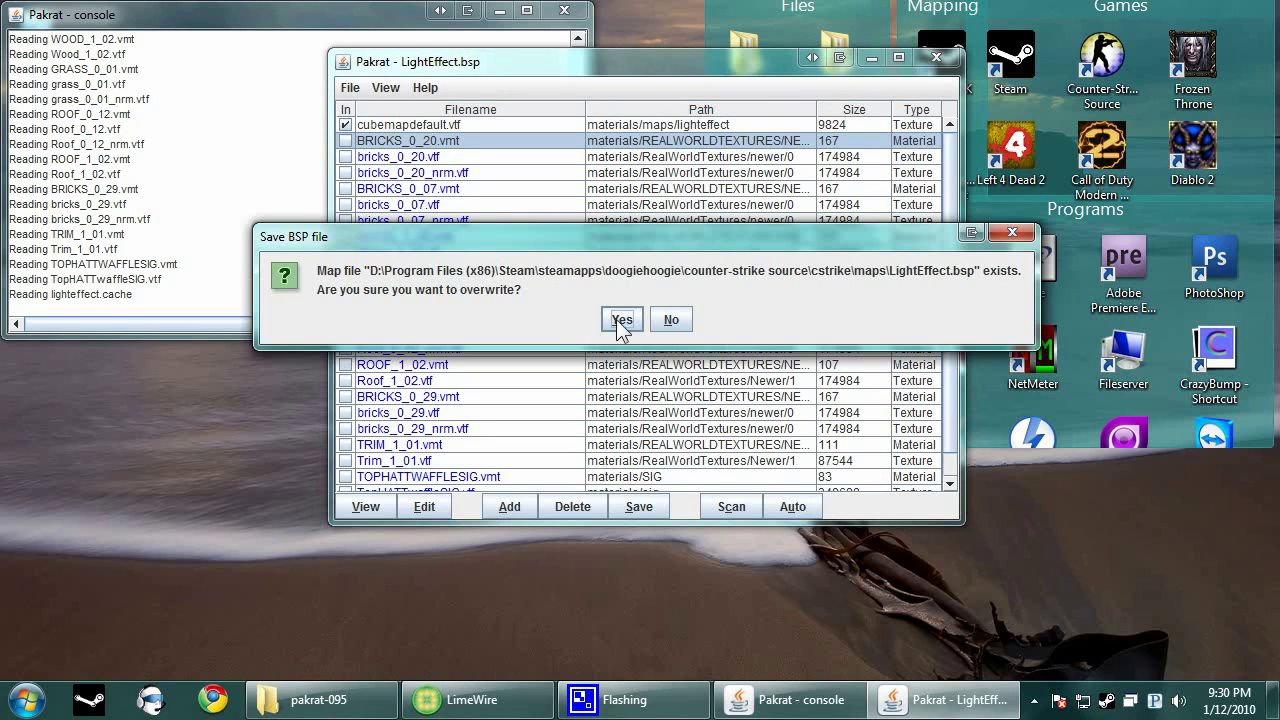
left_click(618, 320)
left_click_drag(663, 63, 378, 40)
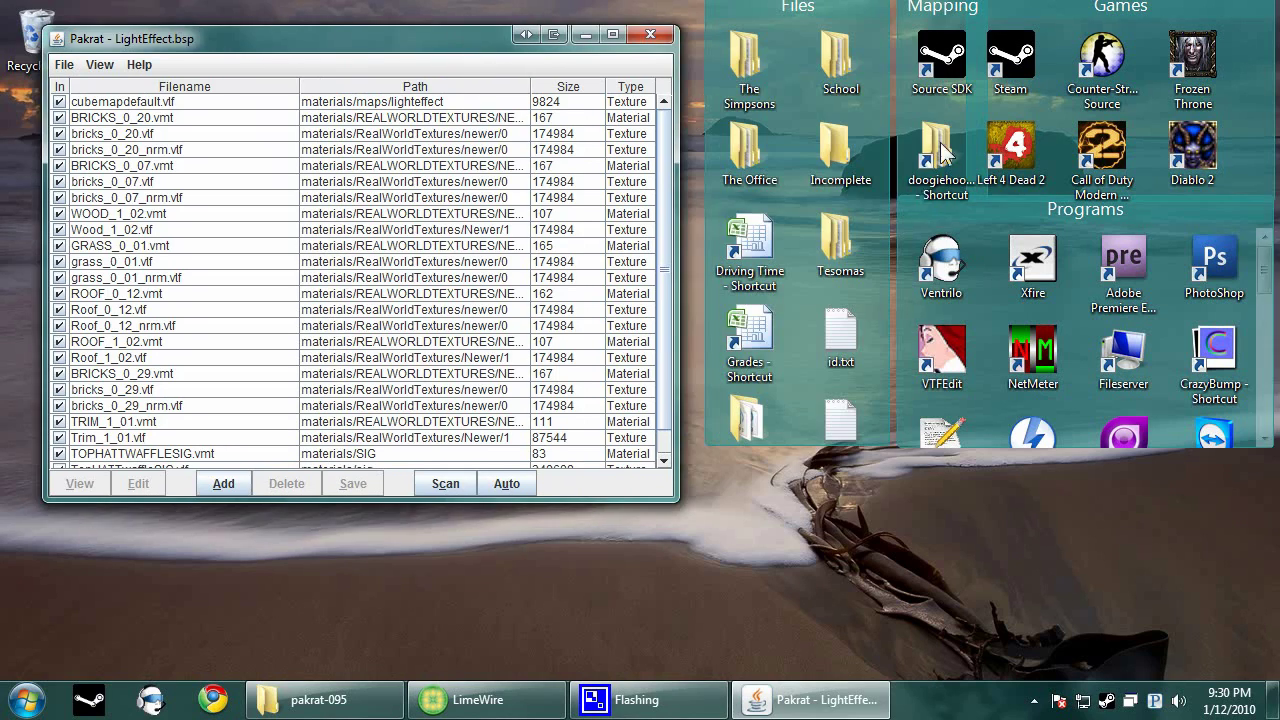
Open the counter-strike source\cstrike\maps folder from the desktop steamapps shortcut and locate the LightEffect files
double_click(965, 150)
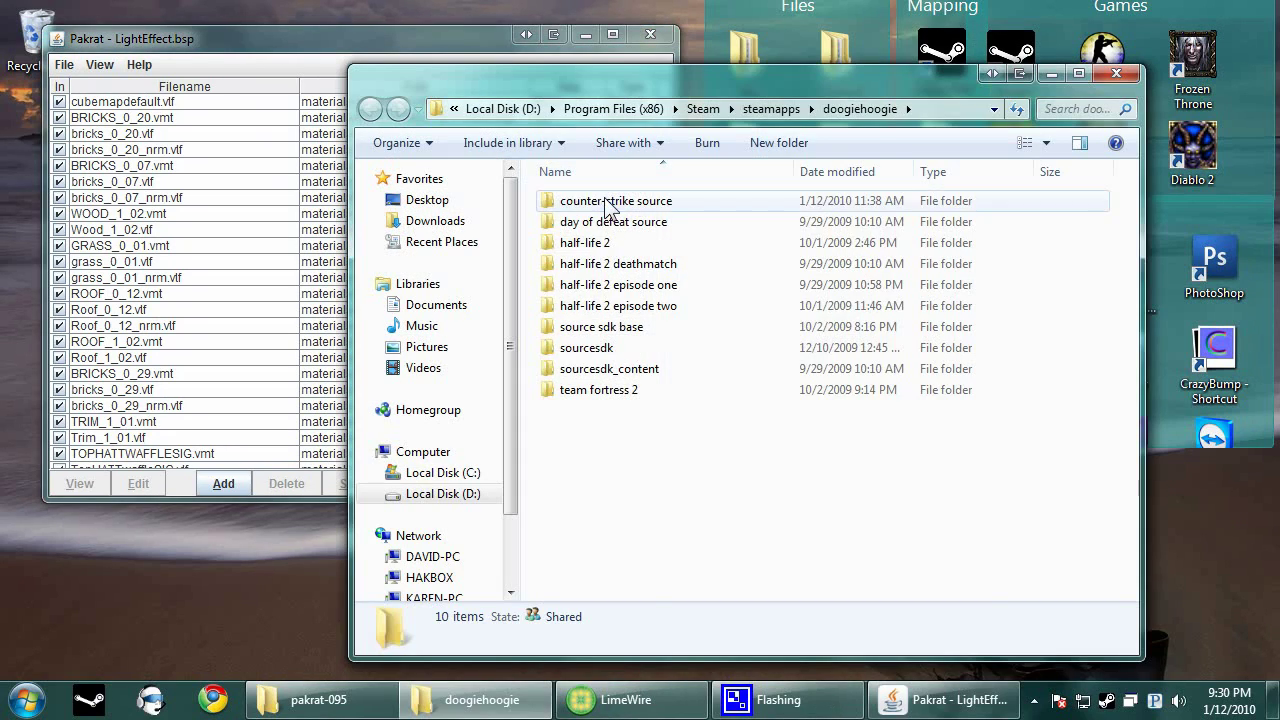
double_click(590, 201)
double_click(590, 221)
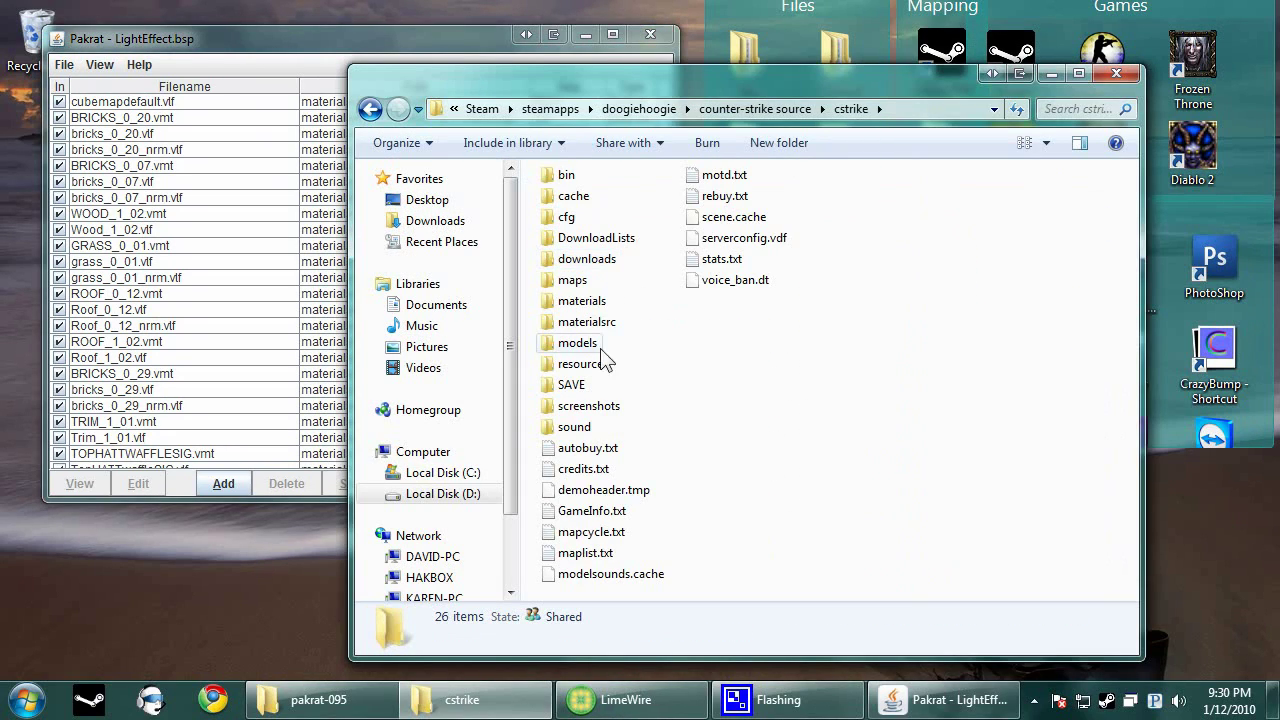
double_click(572, 280)
left_click(706, 306)
scroll(710, 306, "down", 6)
scroll(710, 306, "down", 20)
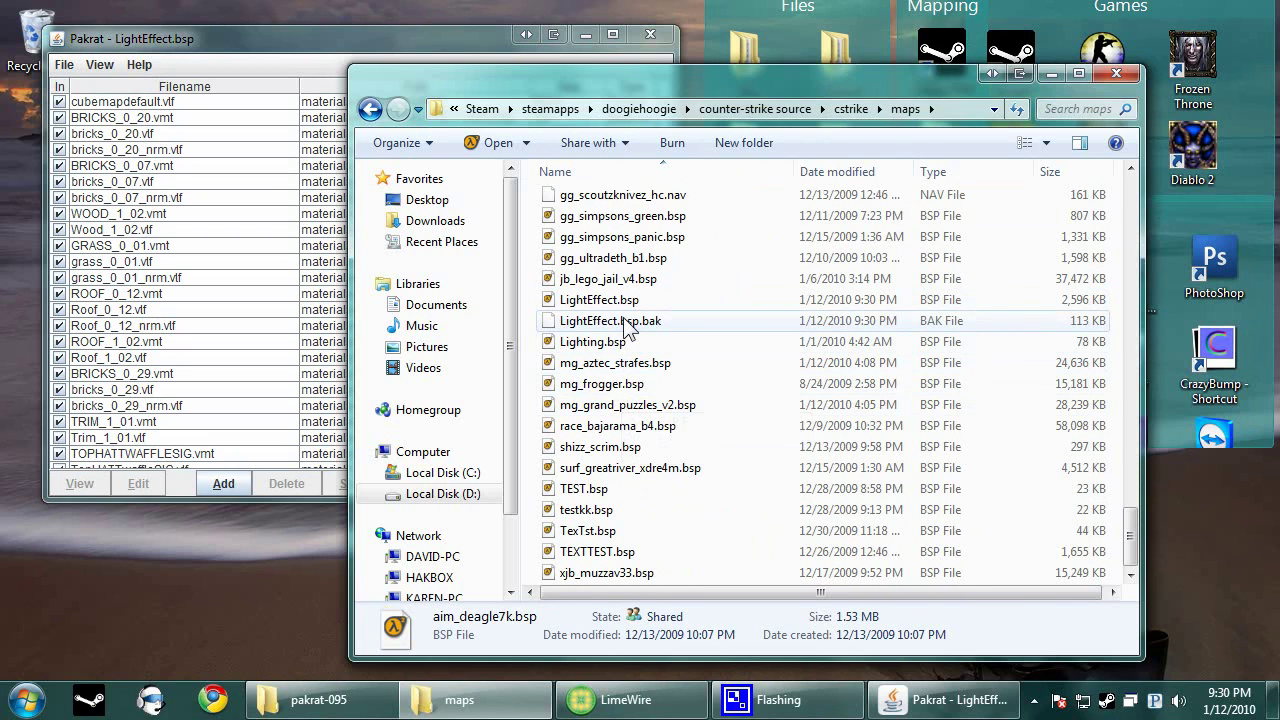
Compare the file sizes of LightEffect.bsp.bak and LightEffect.bsp
left_click(820, 320)
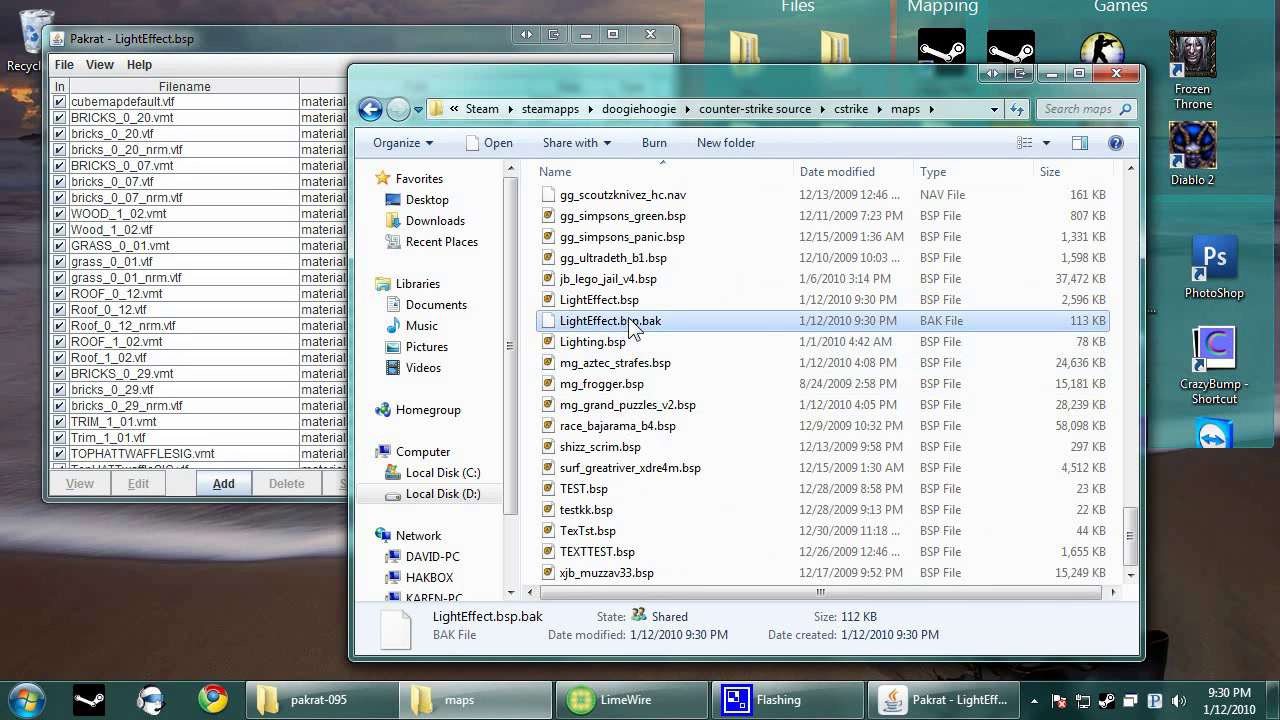
left_click(1066, 303)
left_click(690, 322)
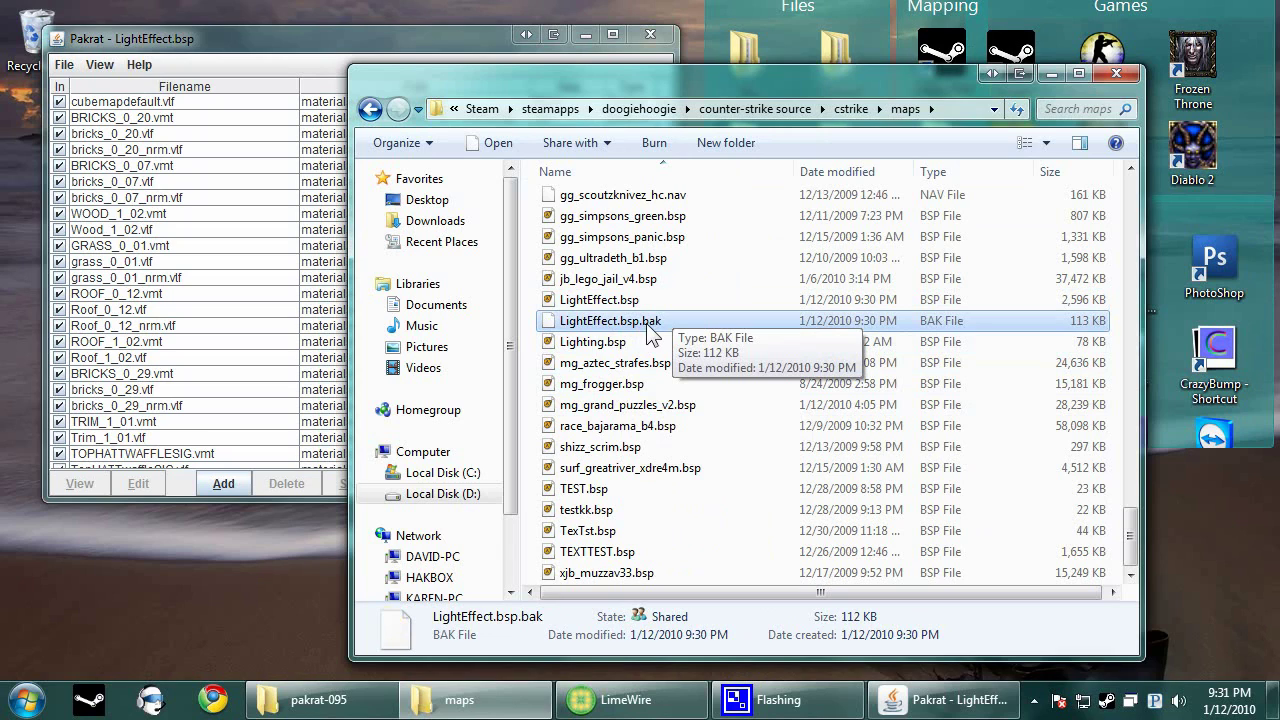
left_click(647, 326)
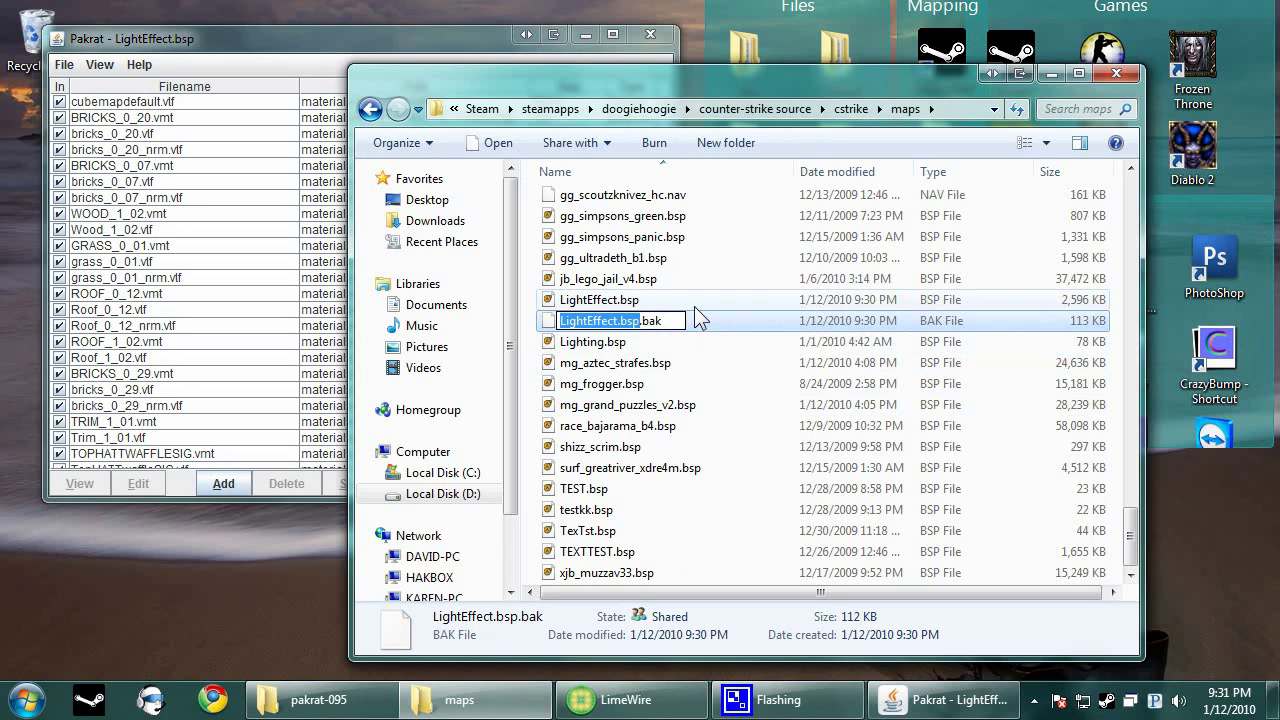
left_click(694, 306)
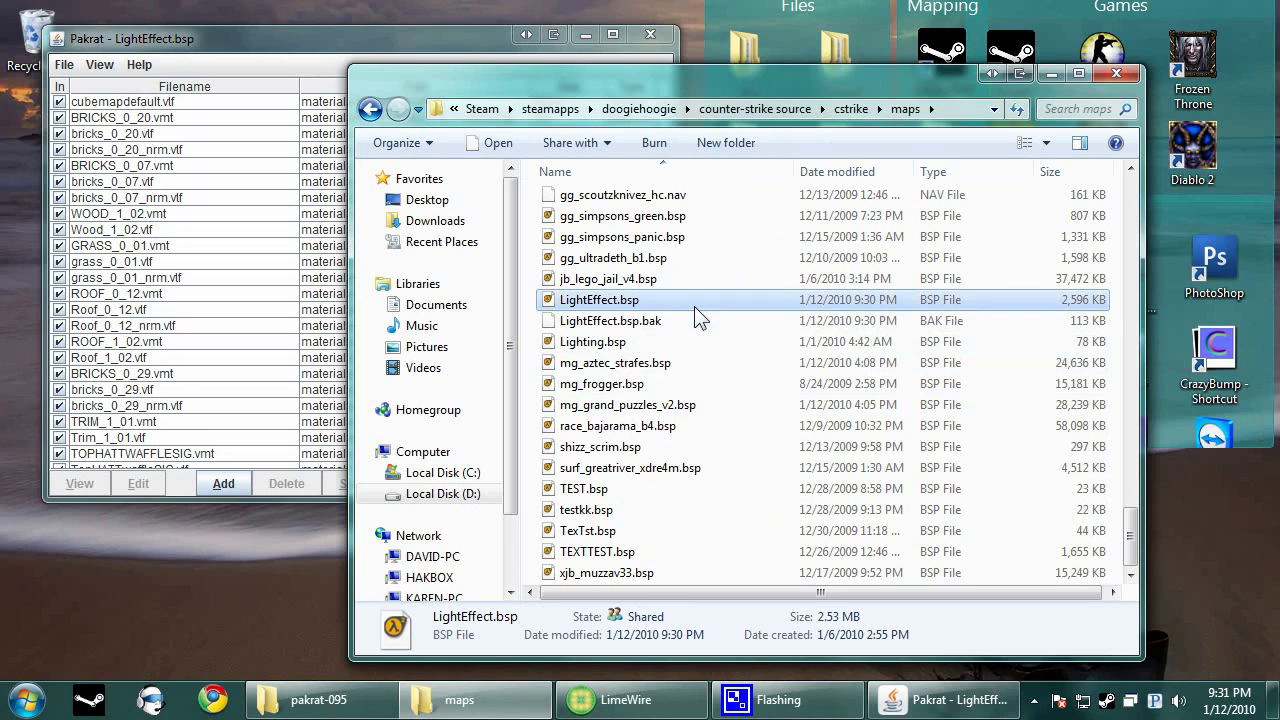
Check the size details of LightEffect.bsp.bak, and close the maps folder and Pakrat
left_click(1033, 323)
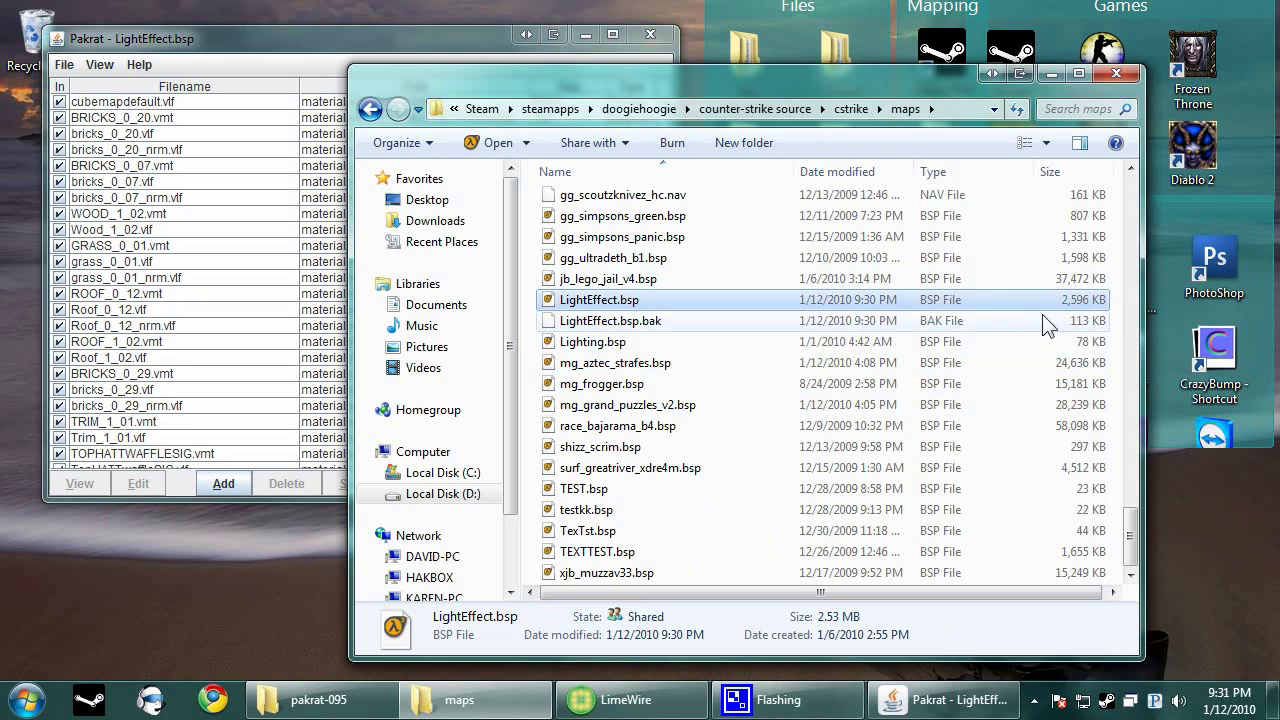
left_click(1071, 321)
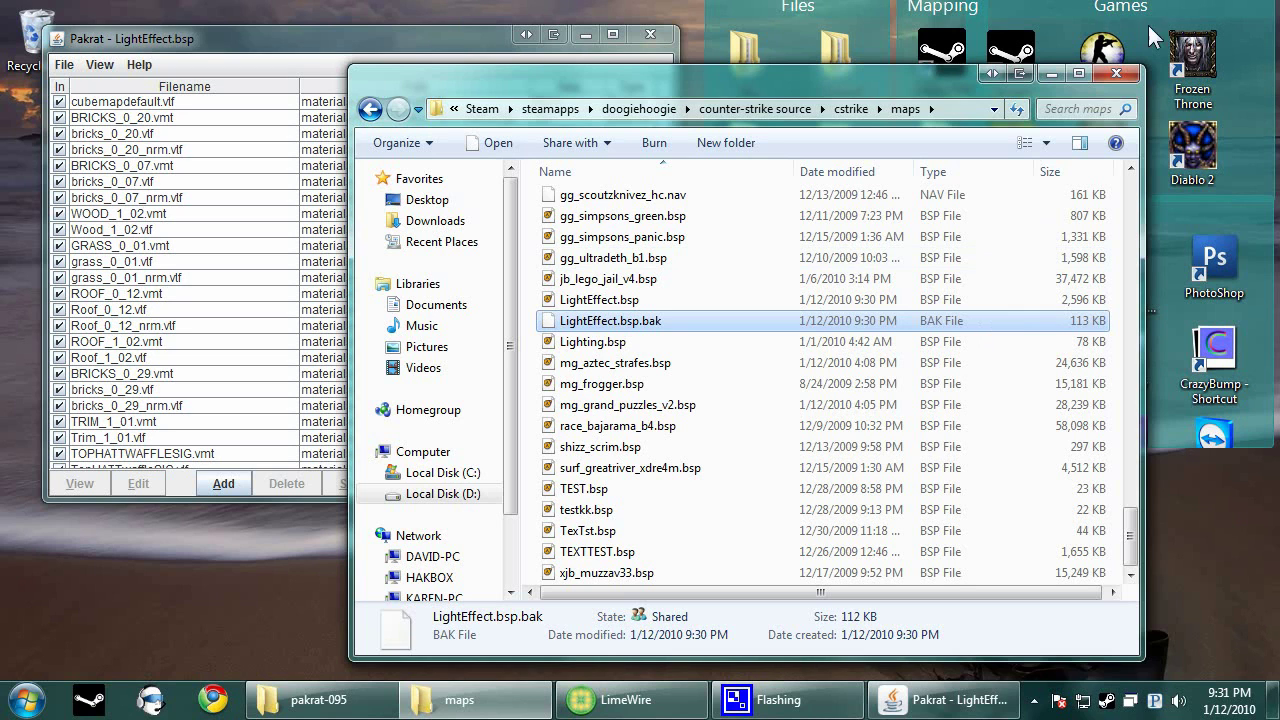
left_click(1117, 73)
left_click(648, 38)
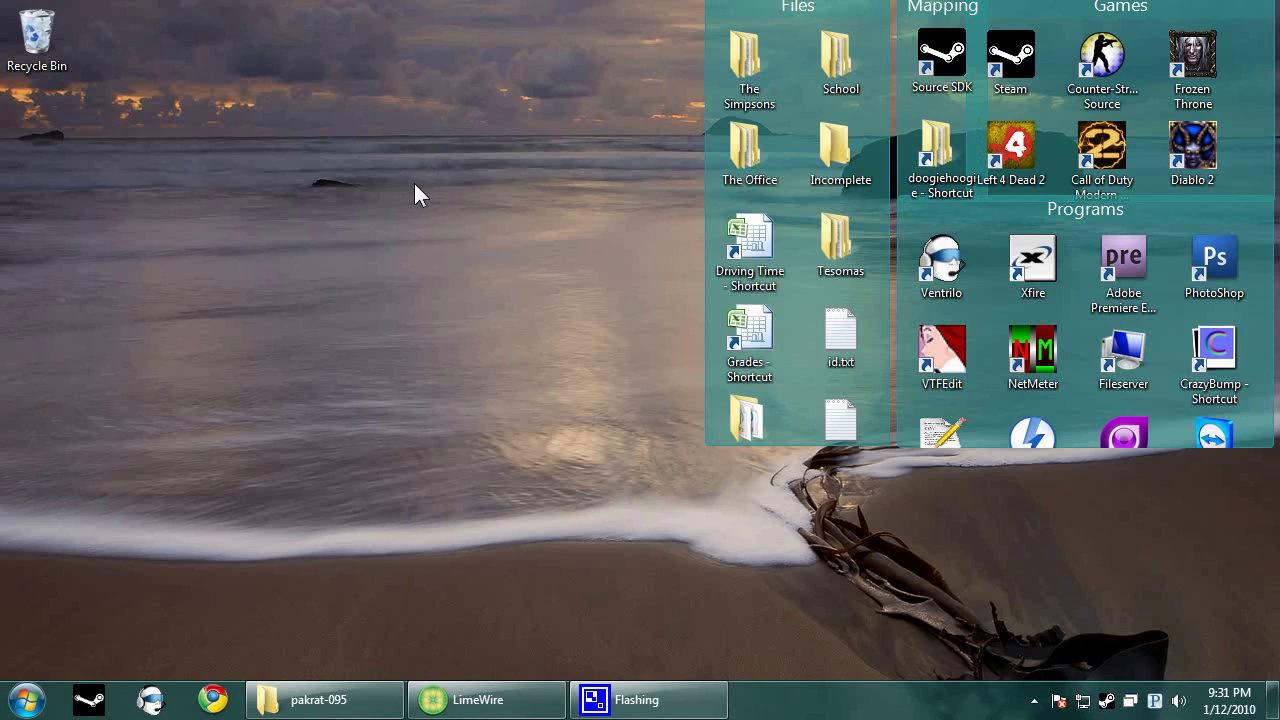
Open the tools folder inside the cssmaps folder from the desktop's Mapping group
scroll(990, 115, "down", 1)
scroll(990, 115, "down", 1)
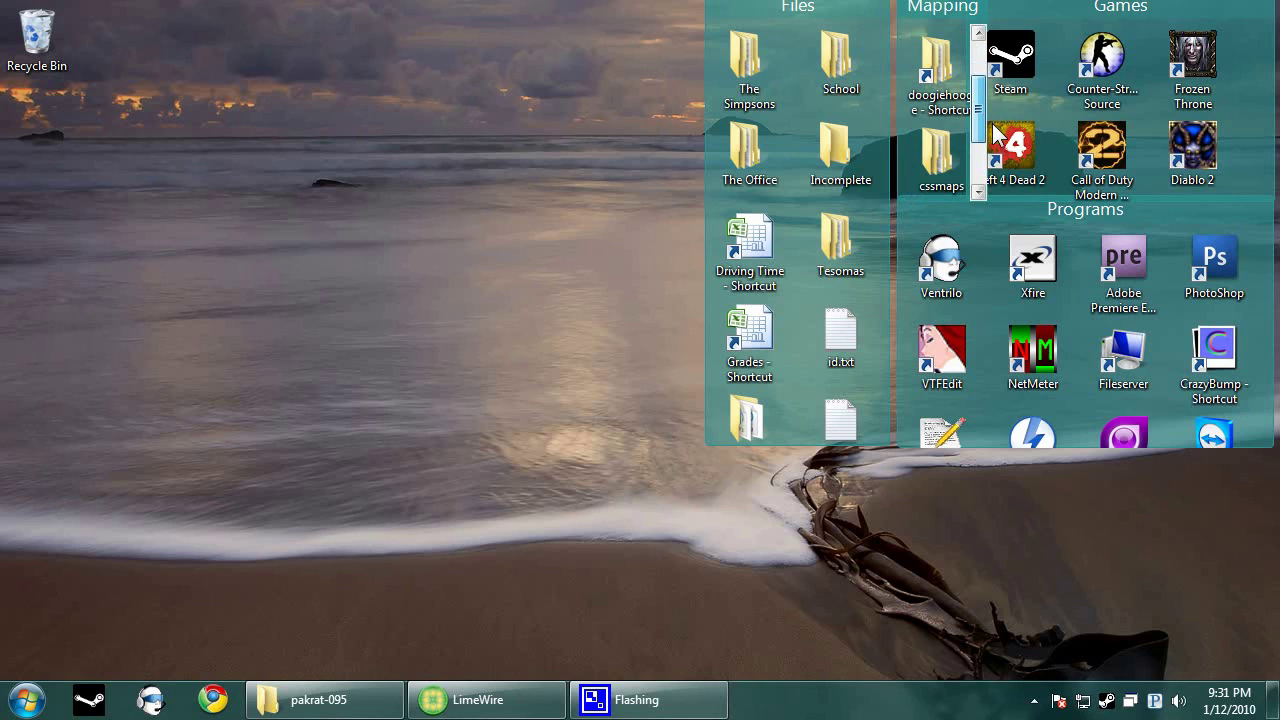
double_click(940, 145)
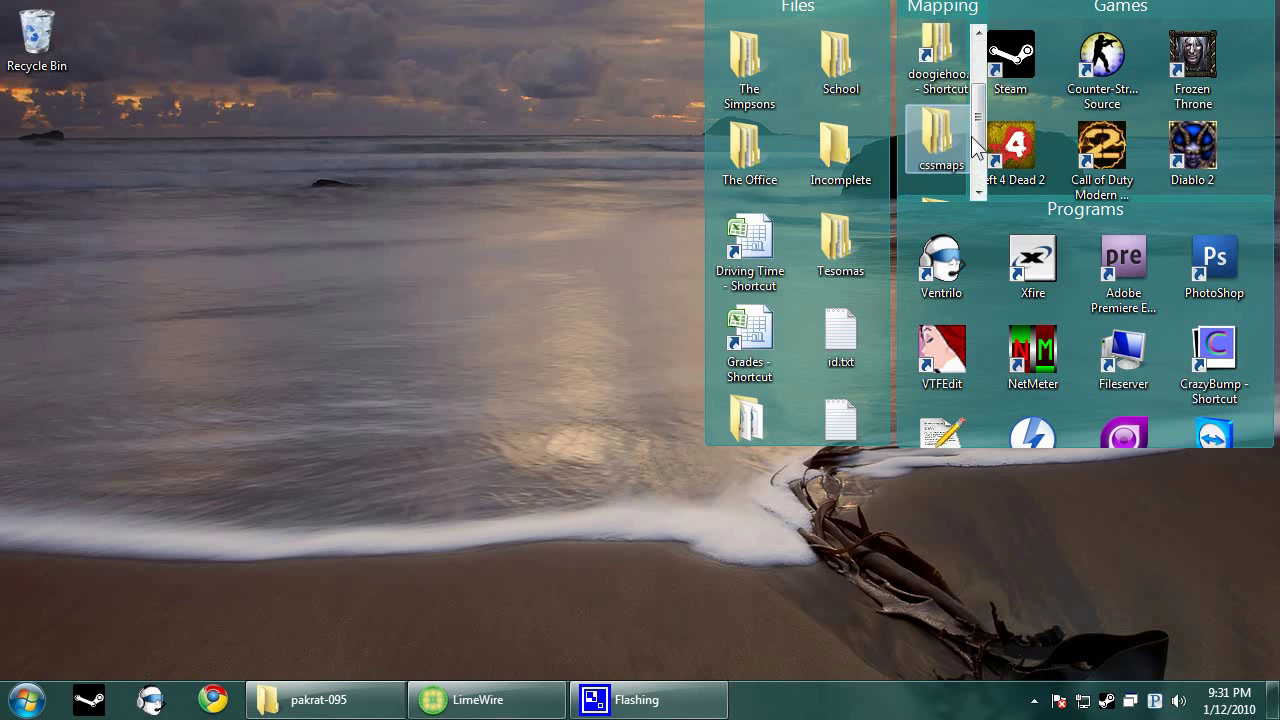
left_click_drag(551, 67, 620, 64)
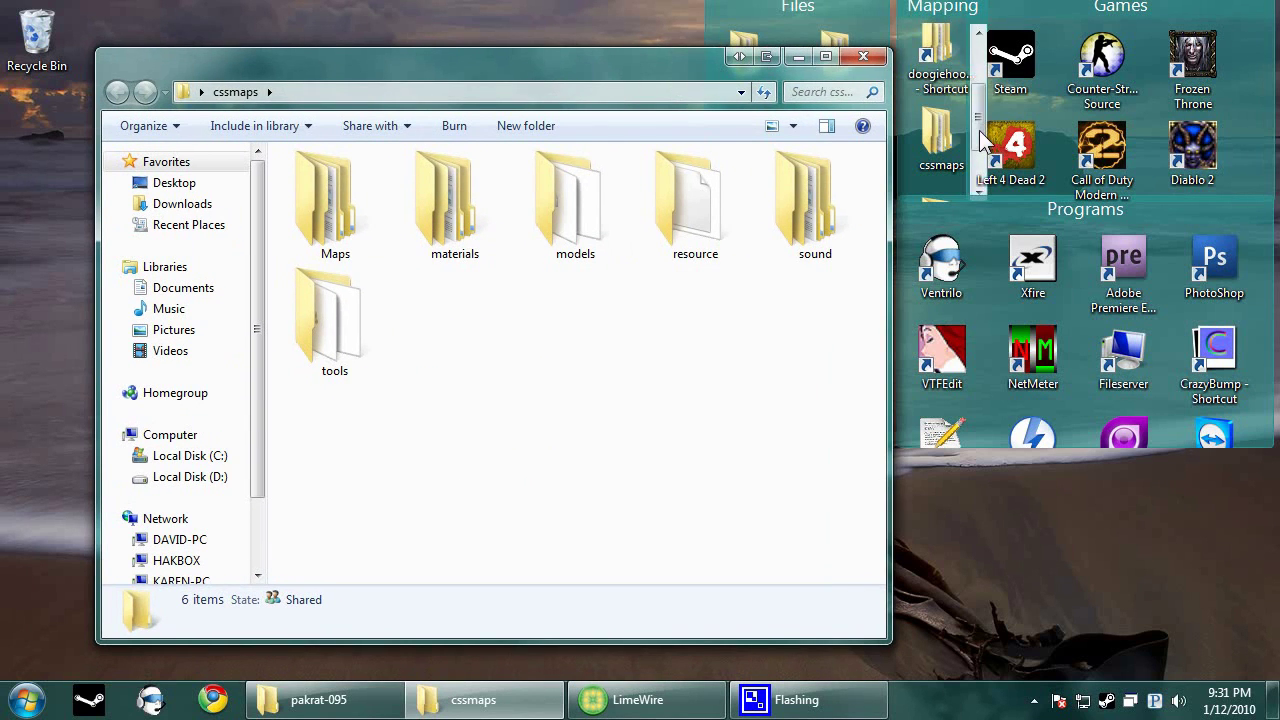
scroll(975, 113, "up", 1)
double_click(330, 329)
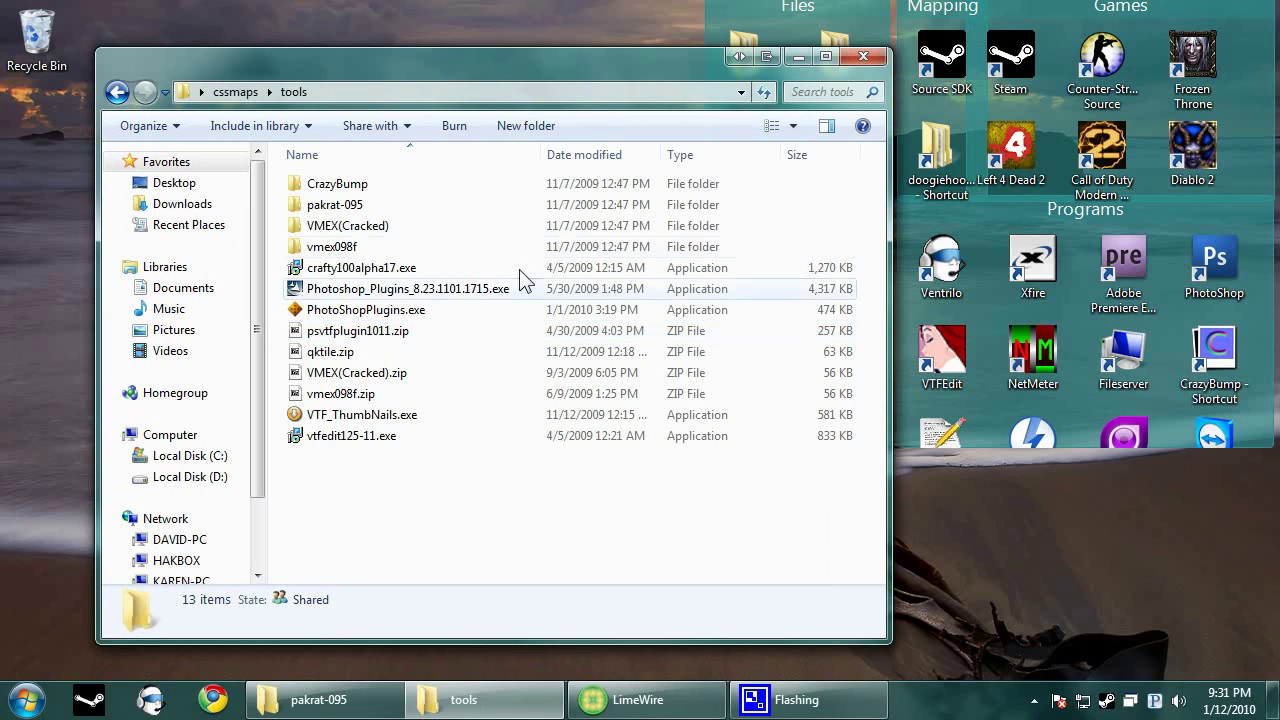
Open the VMEX(Cracked) folder and launch vmex.jar
left_click(368, 230)
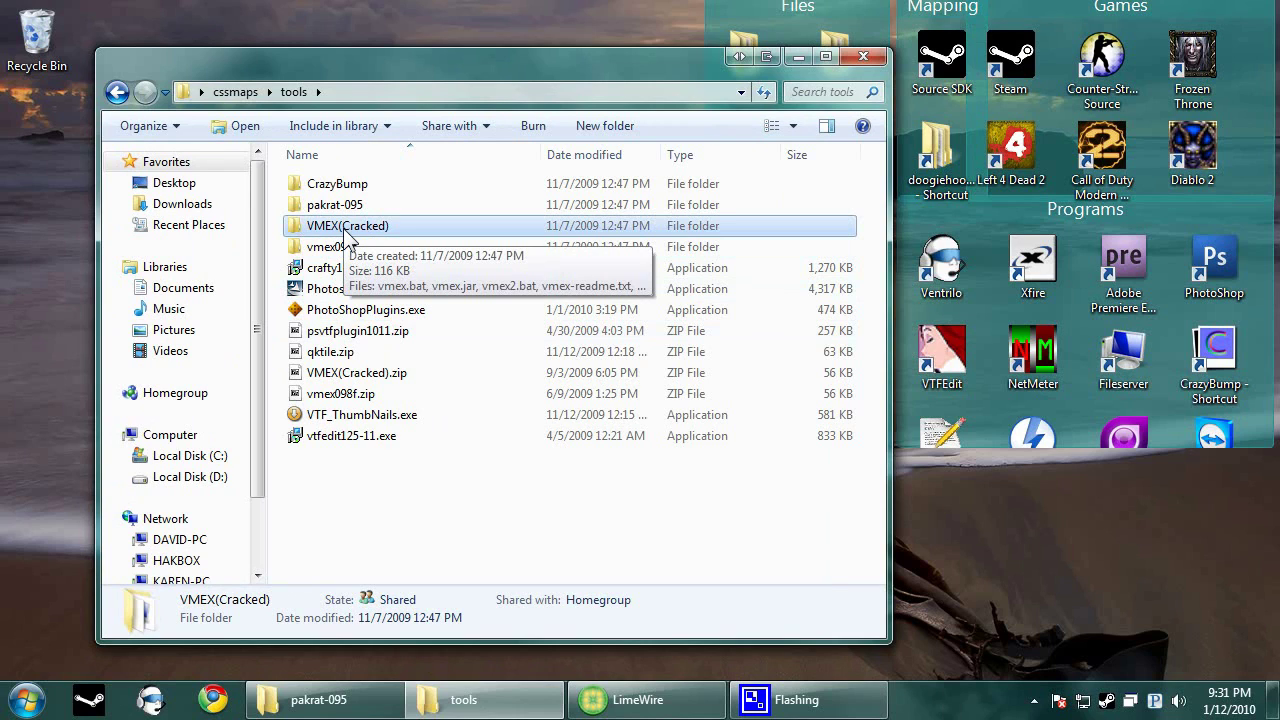
double_click(345, 229)
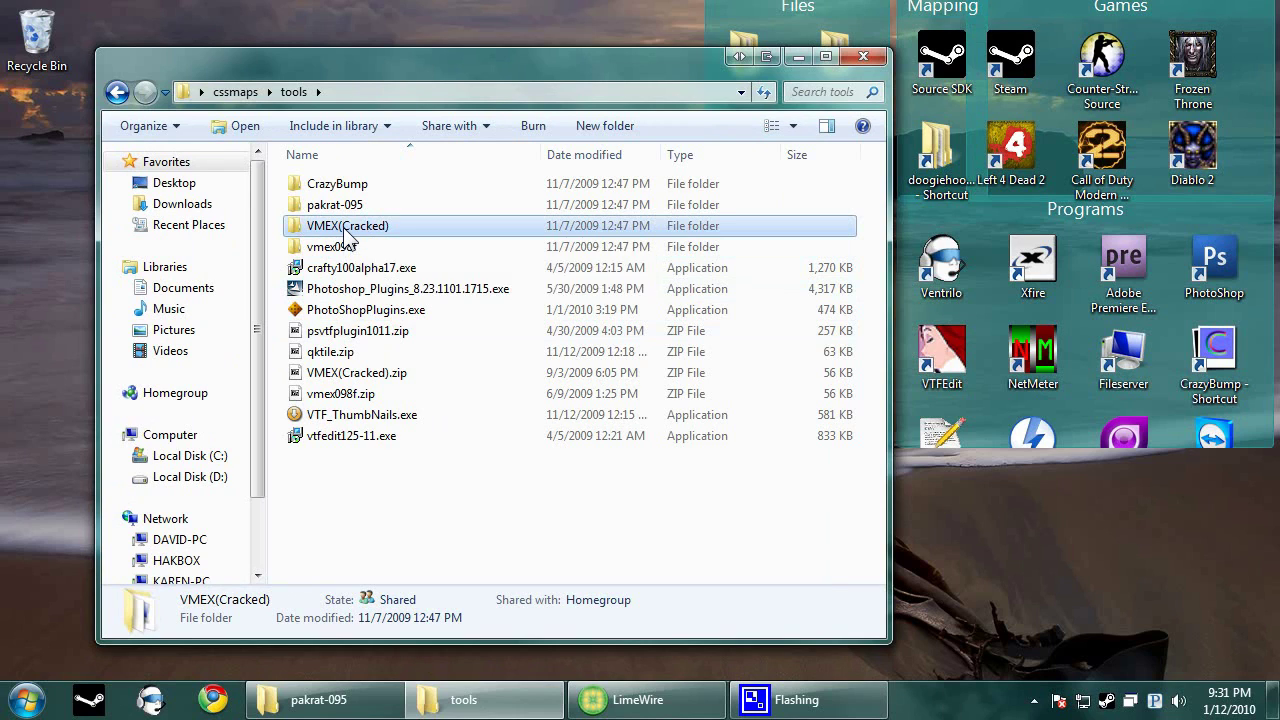
double_click(313, 205)
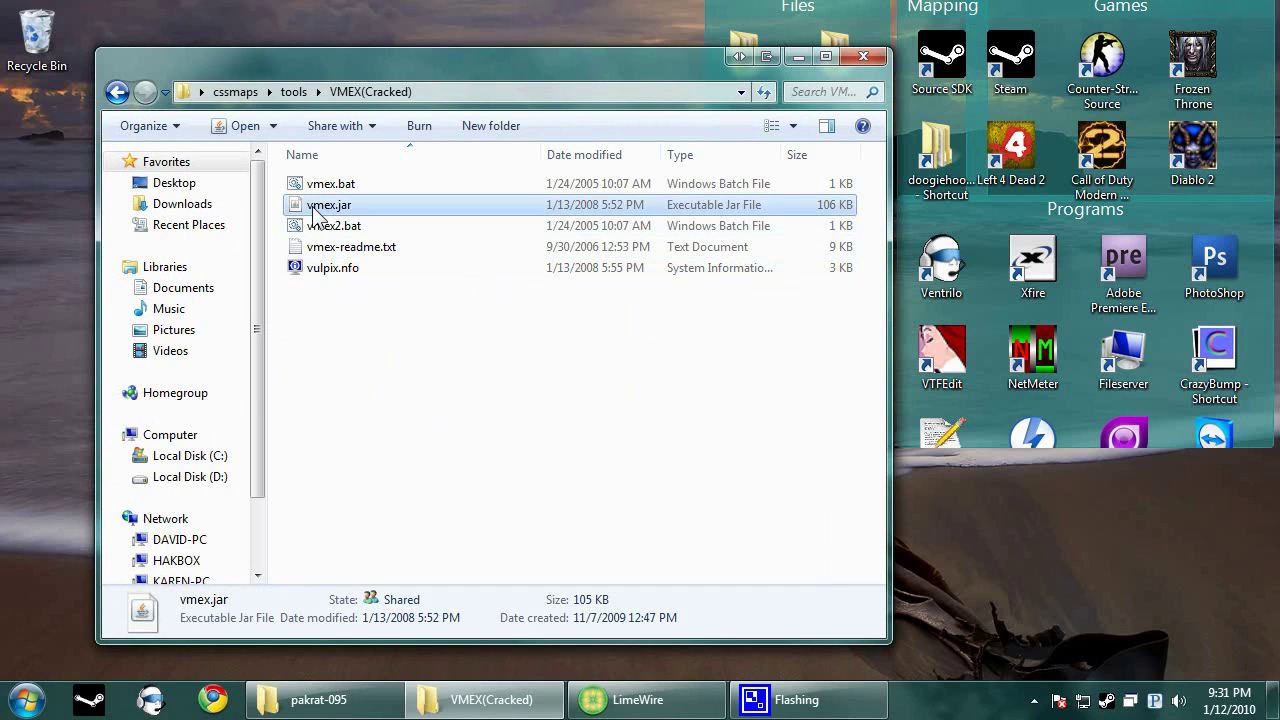
Start browsing for a map file to decompile in VMEX and switch to Local Disk (D:)
left_click(663, 148)
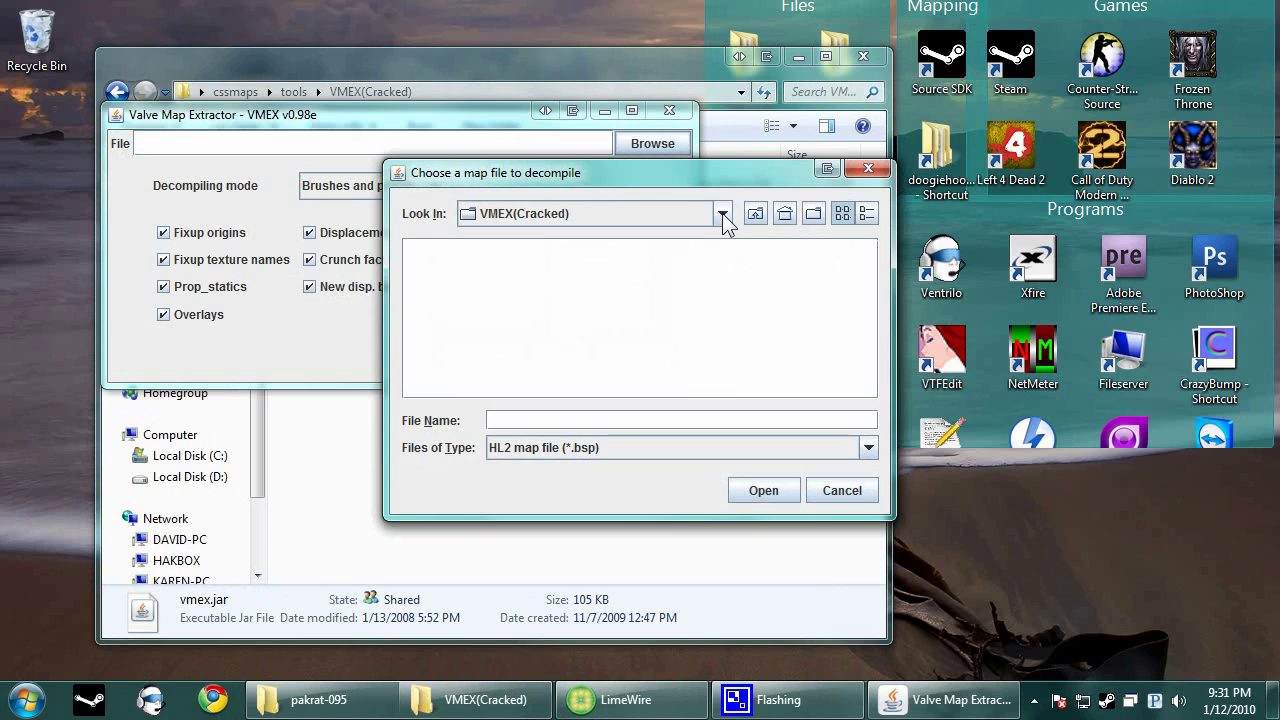
left_click(722, 213)
mouse_move(723, 288)
left_mouse_down()
mouse_move(725, 258)
mouse_move(721, 300)
left_mouse_up()
scroll(650, 290, "up", 1)
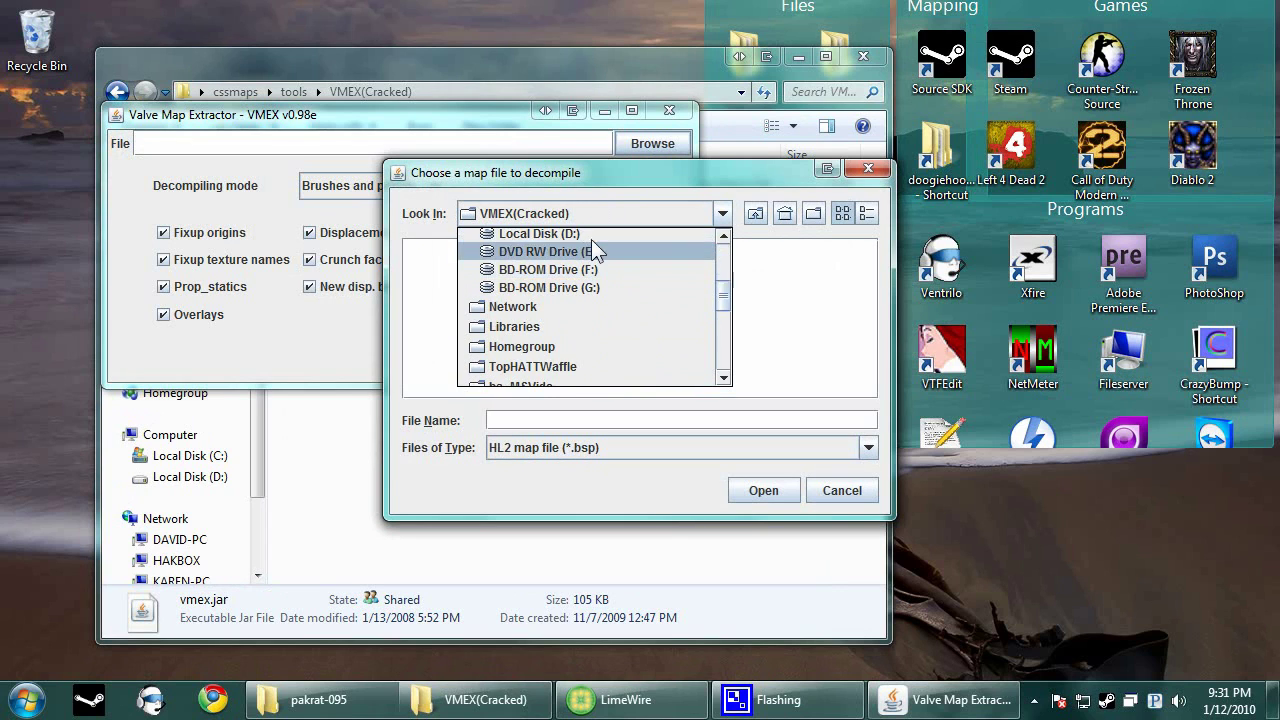
left_click(591, 245)
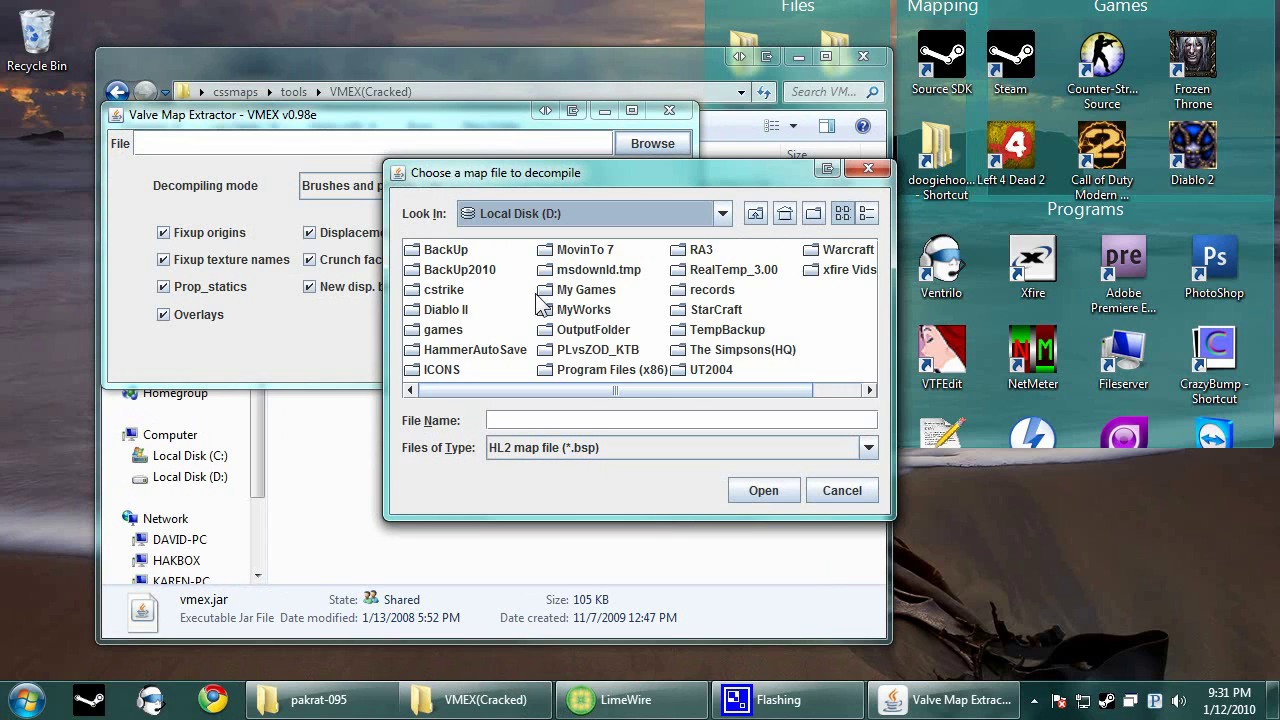
Navigate through Program Files (x86)\Steam\steamapps and the account folder to counter-strike source\cstrike\maps
double_click(617, 372)
double_click(440, 290)
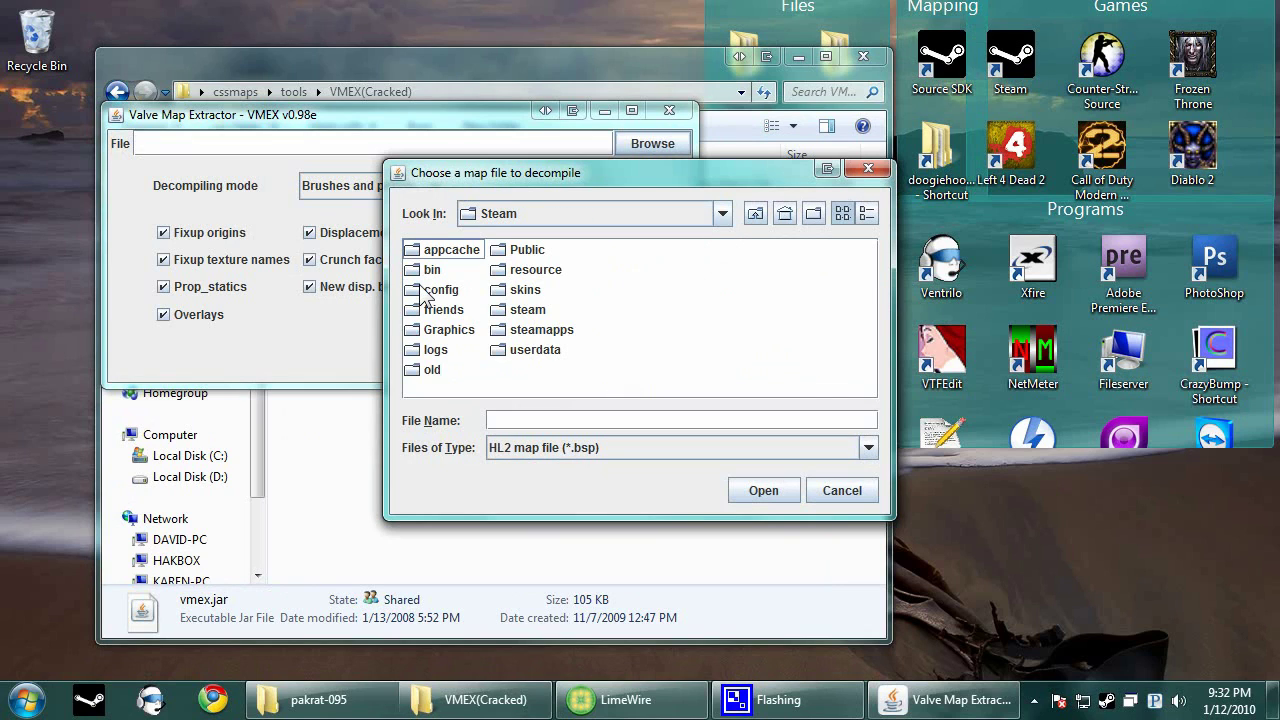
double_click(537, 333)
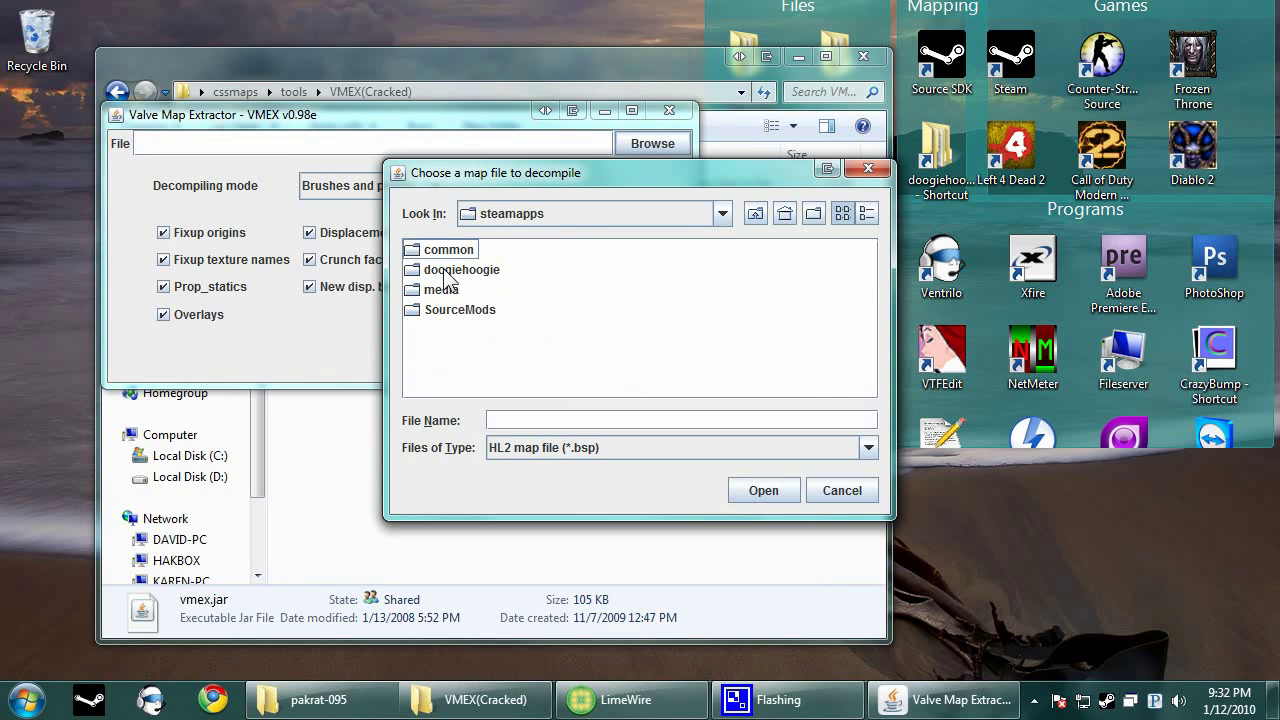
double_click(450, 269)
double_click(458, 254)
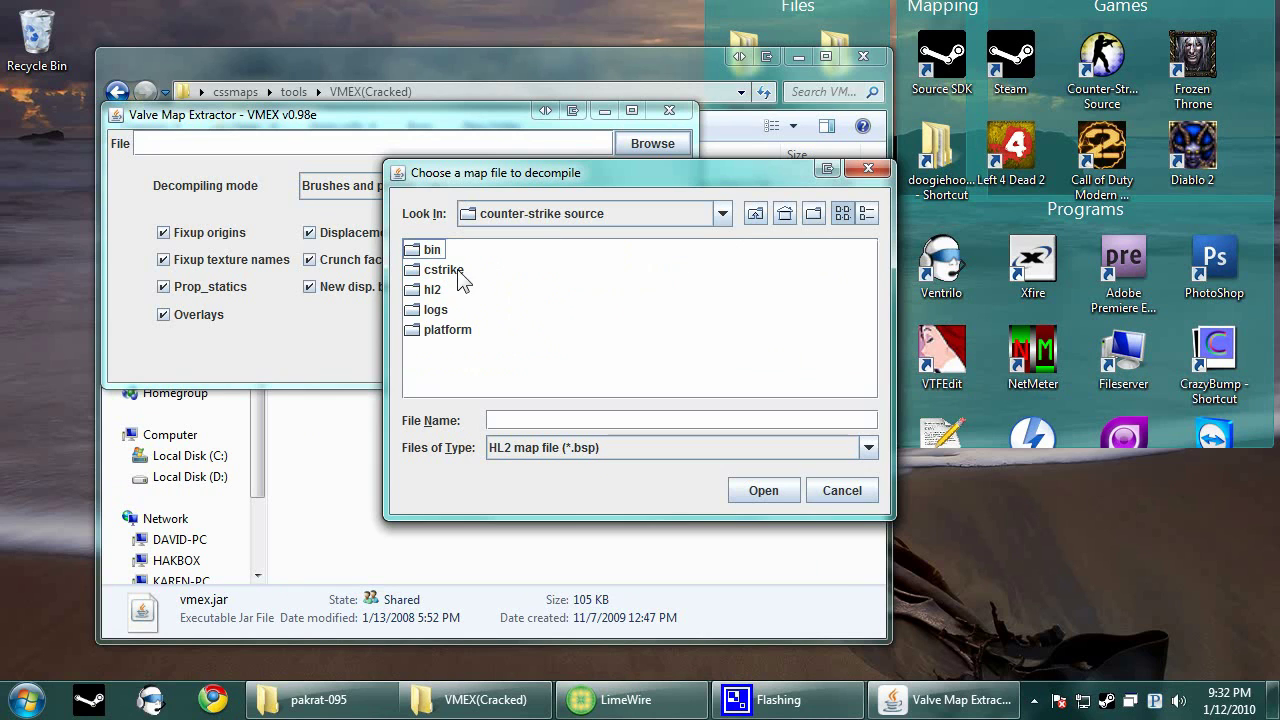
double_click(456, 271)
left_click(441, 350)
double_click(441, 350)
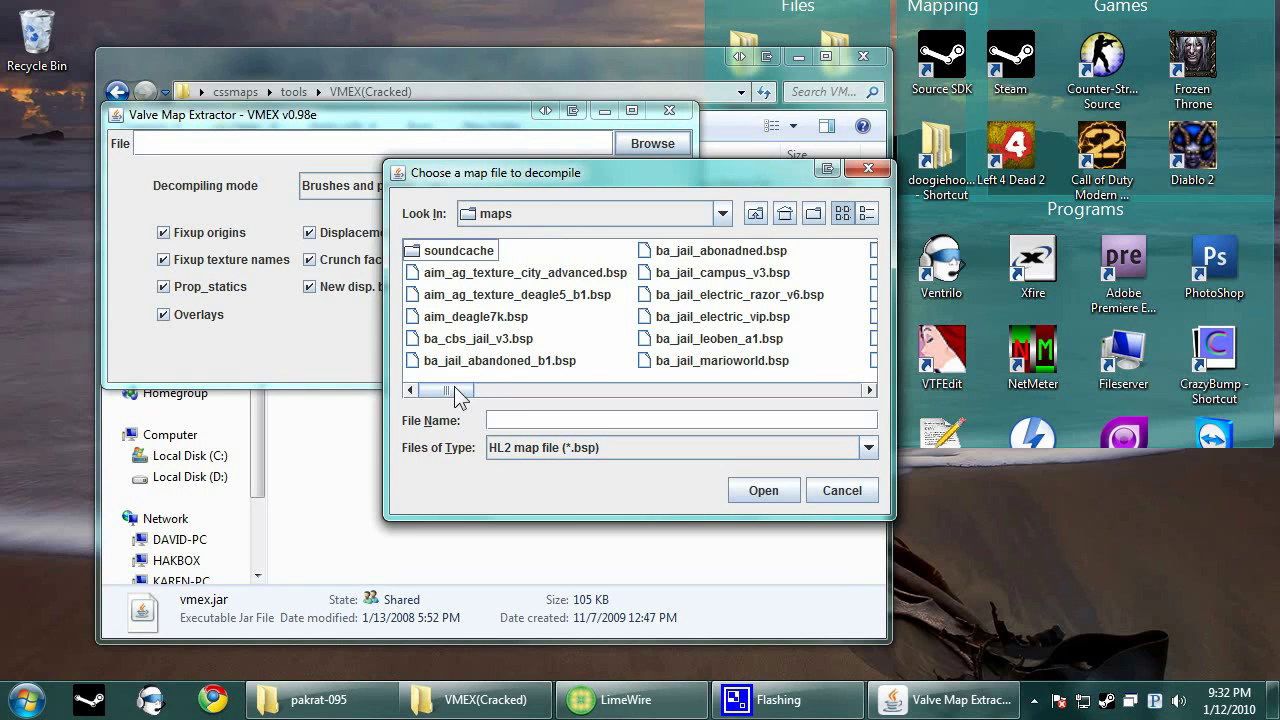
Load ba_jail_xtreme_lightsout.bsp as the map to decompile
left_click_drag(462, 391, 524, 391)
left_click(648, 278)
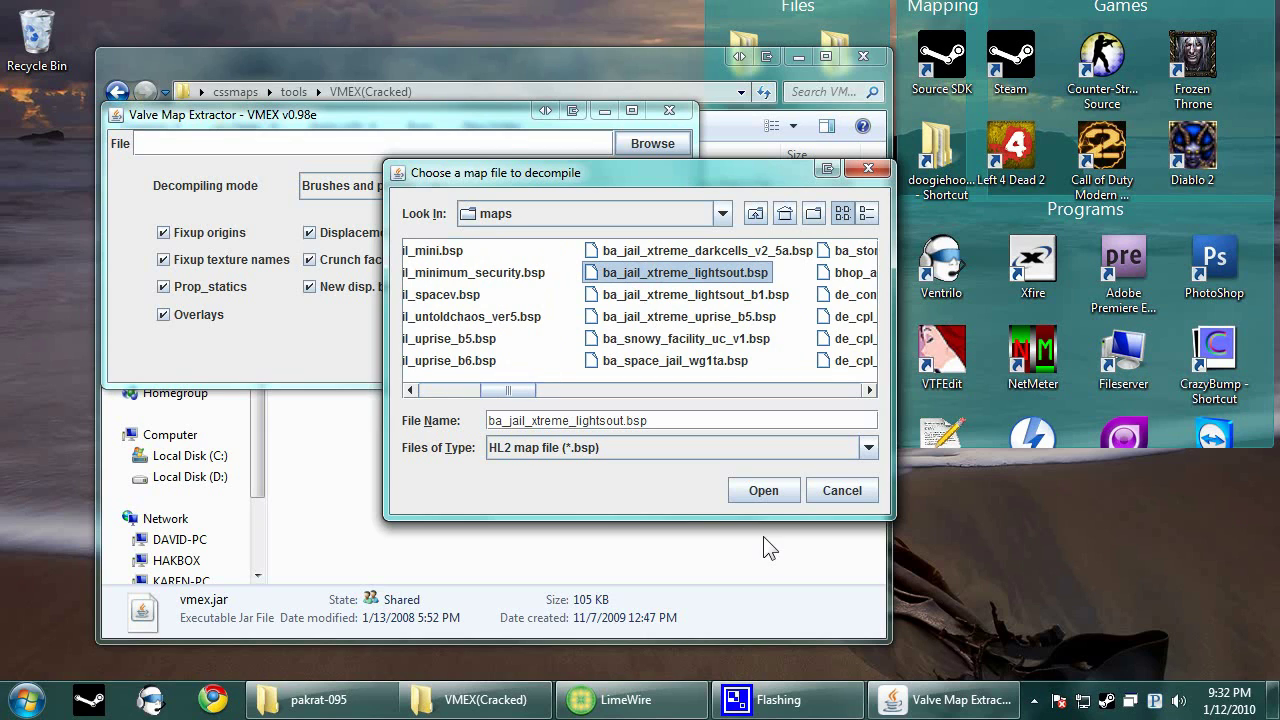
left_click(791, 489)
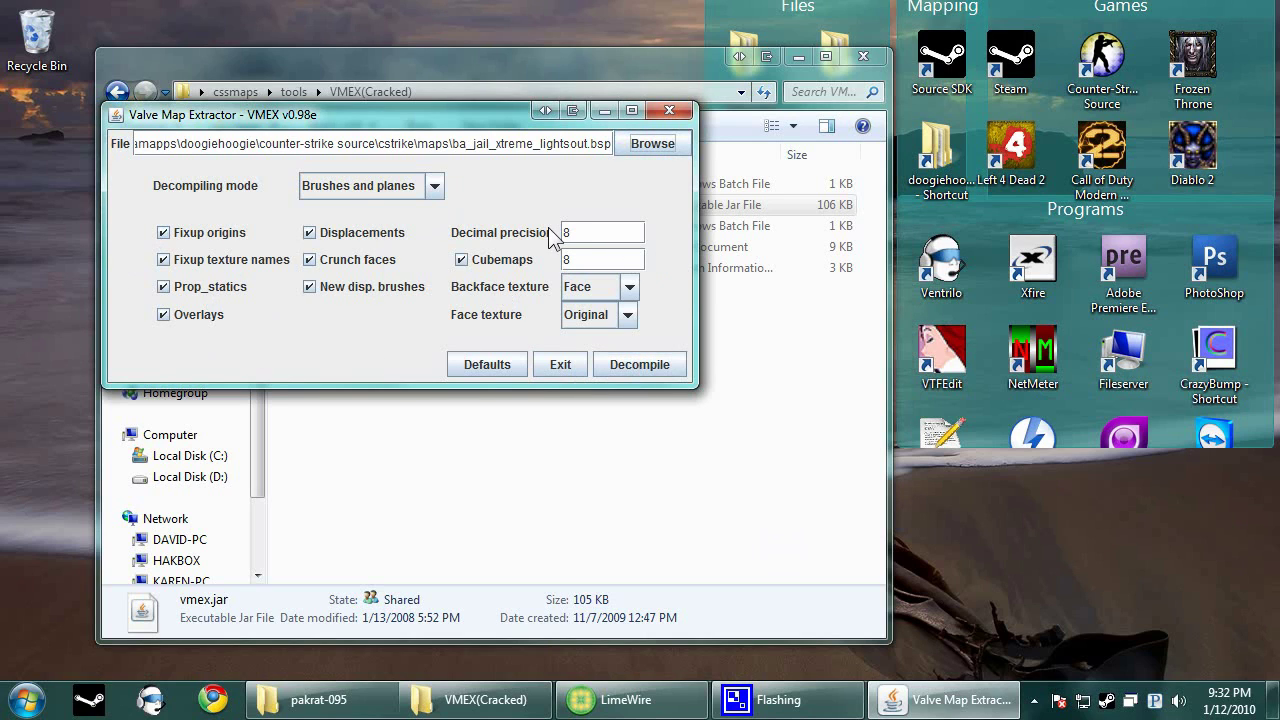
Decompile the map with the default Brushes and planes settings, and close VMEX and its folder
left_click(667, 367)
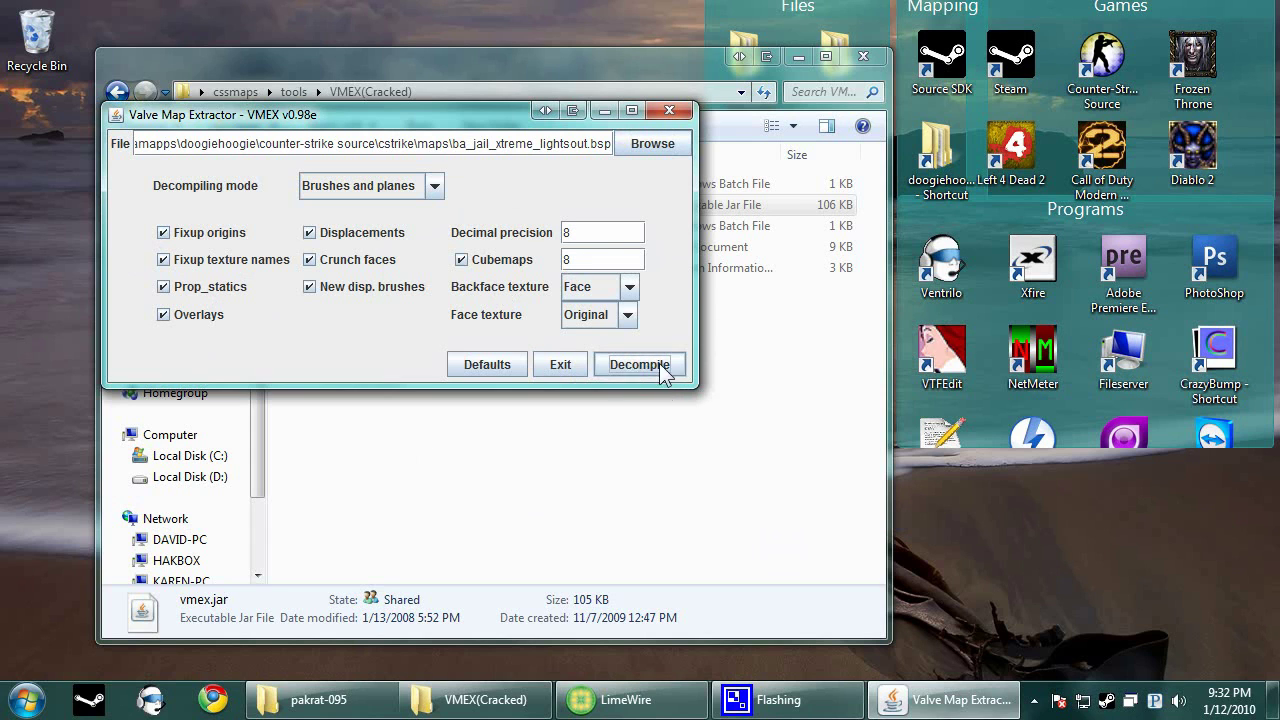
left_click(669, 110)
left_click(863, 56)
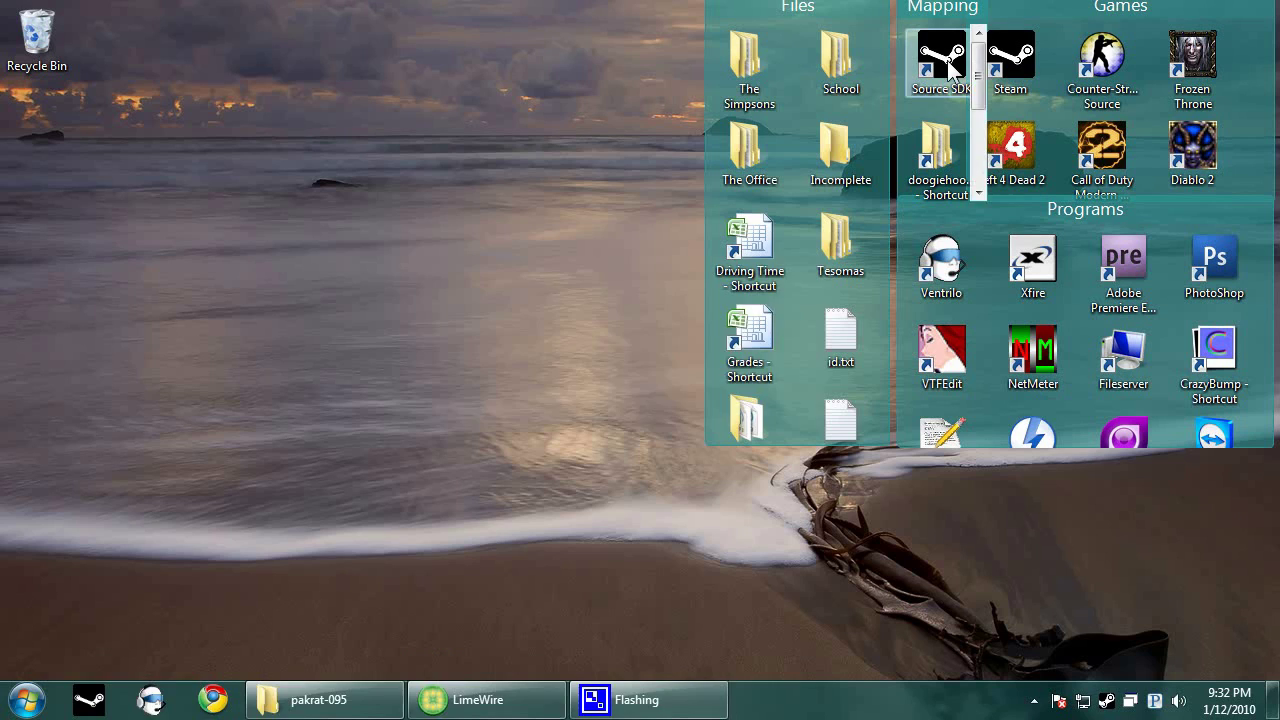
Launch the Hammer Editor from the Source SDK and bring up its dialog for opening a map
double_click(942, 62)
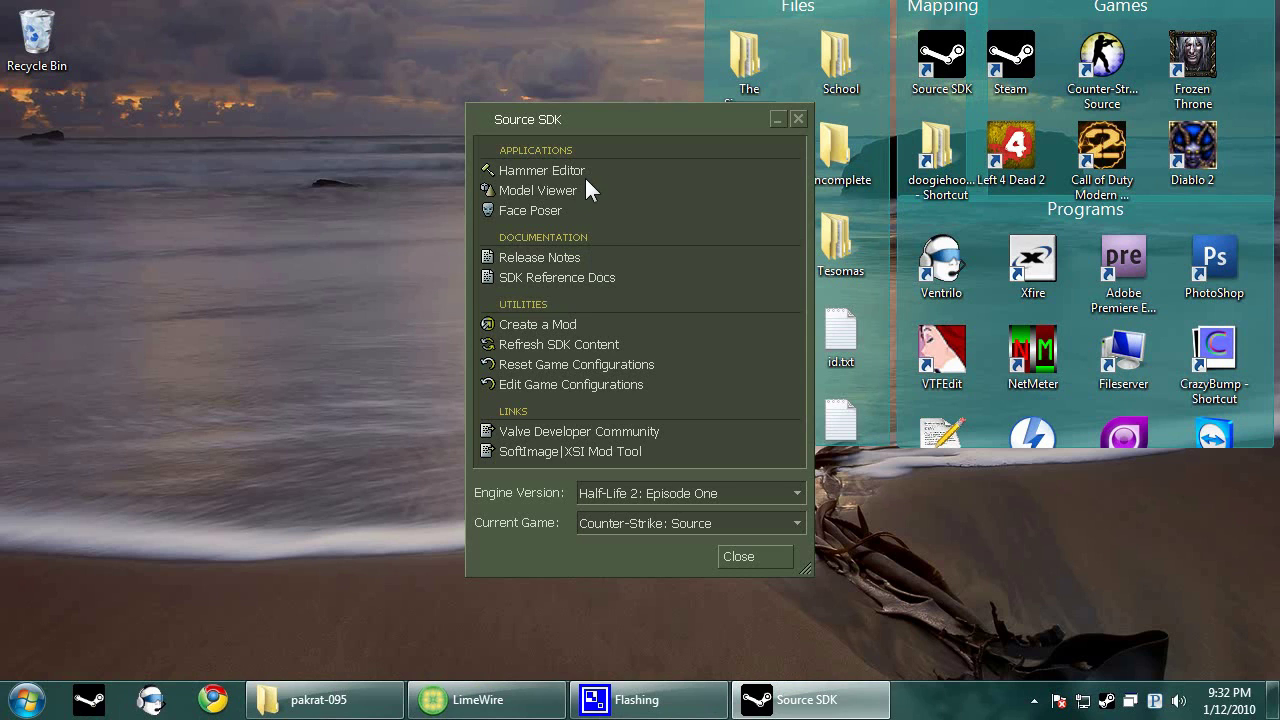
left_click(594, 170)
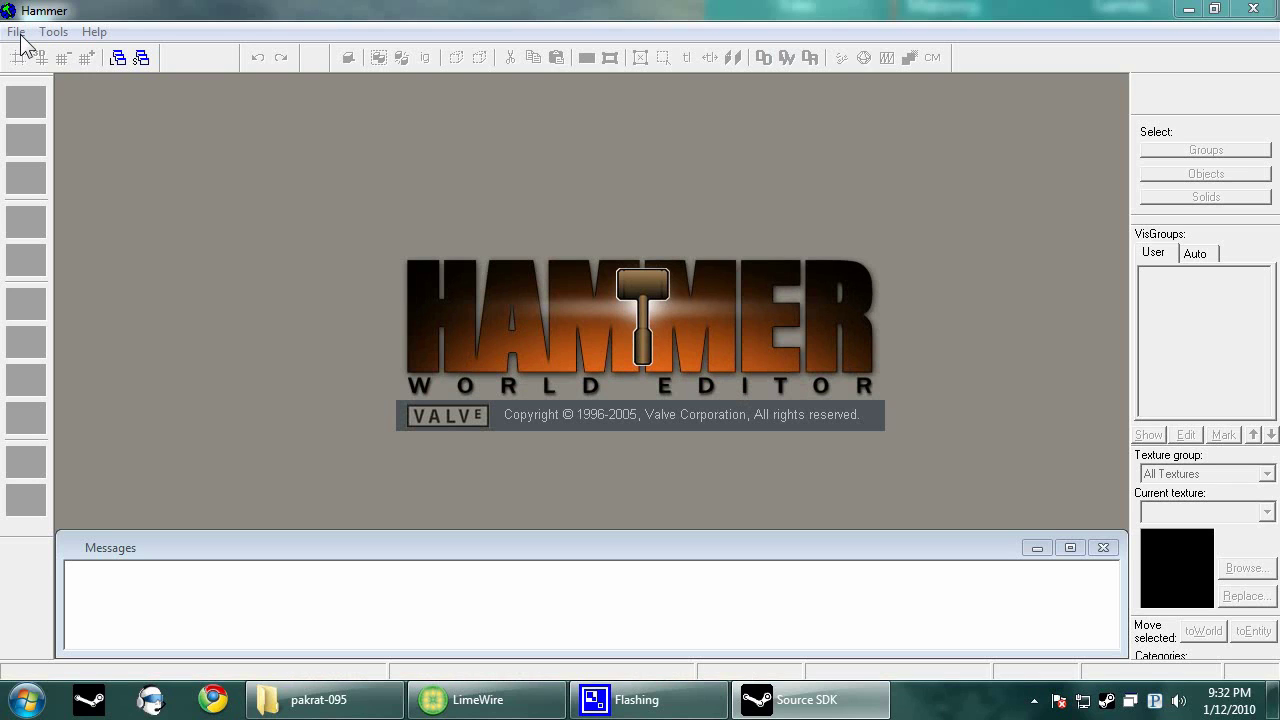
left_click(17, 33)
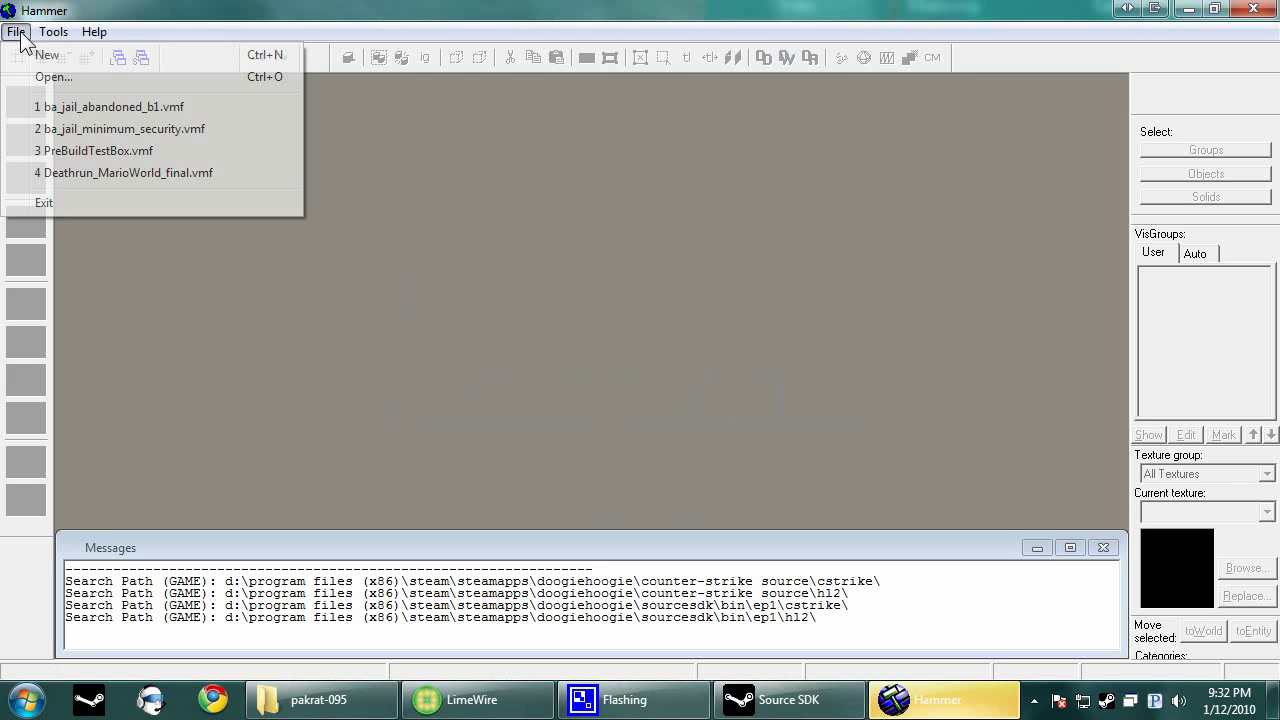
left_click(61, 78)
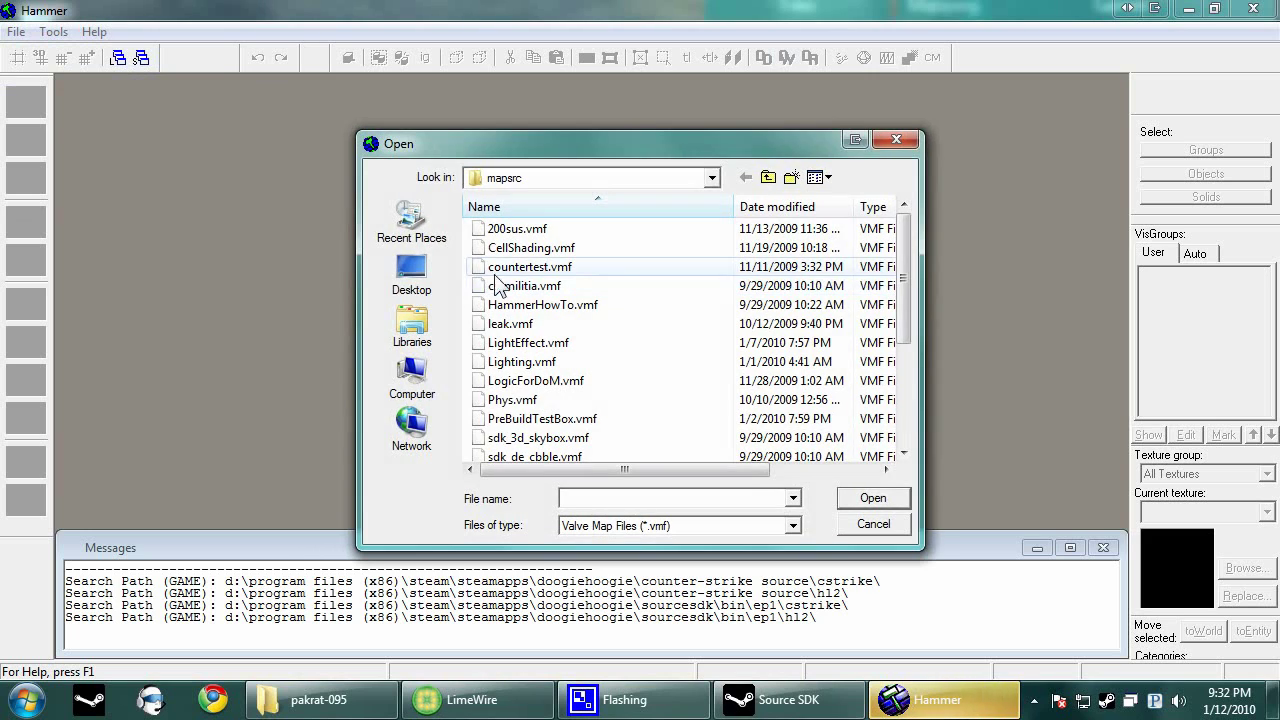
Open the decompiled ba_jail_xtreme_lightsout_d.vmf from the counter-strike source\cstrike\maps folder
left_click(768, 177)
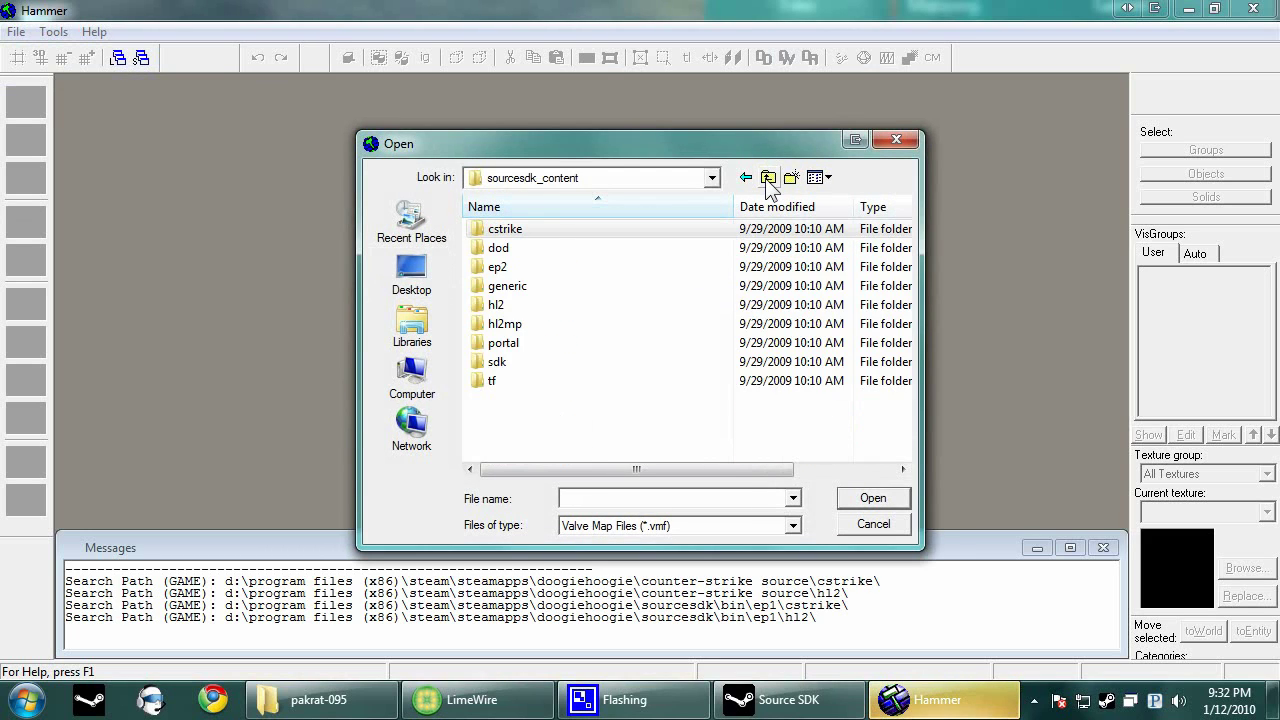
left_click(768, 177)
double_click(545, 229)
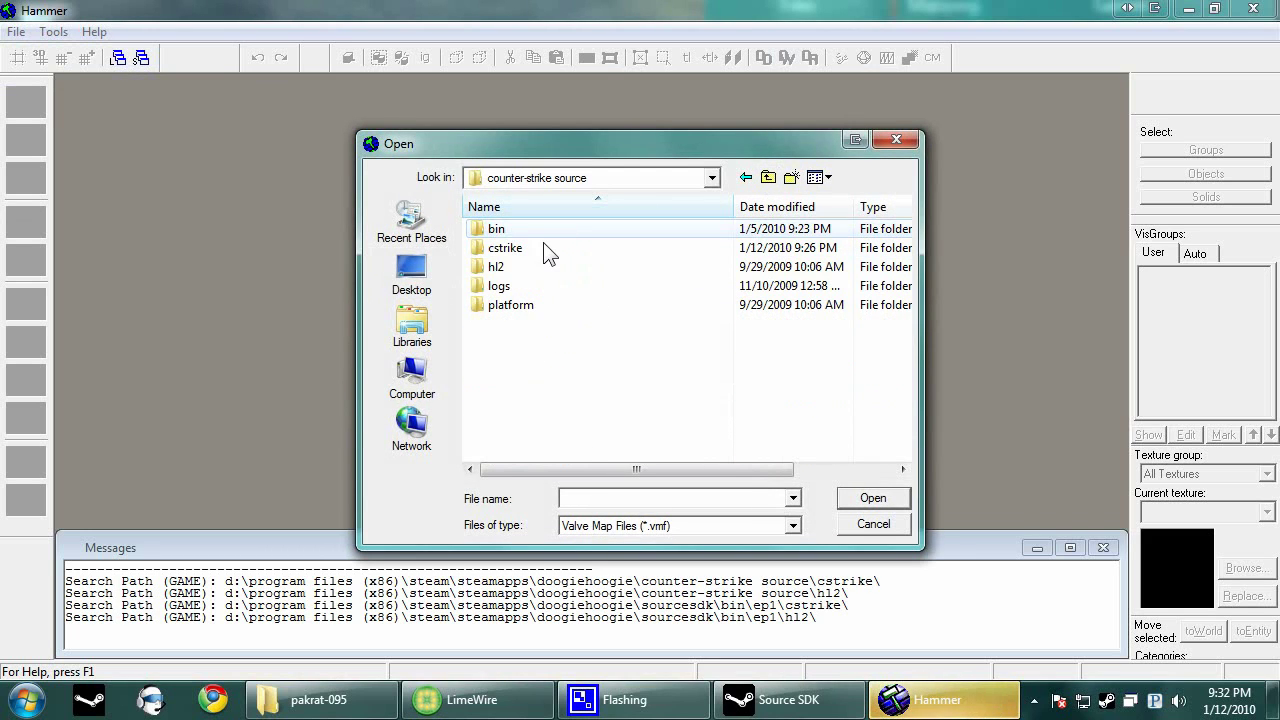
double_click(545, 249)
double_click(500, 323)
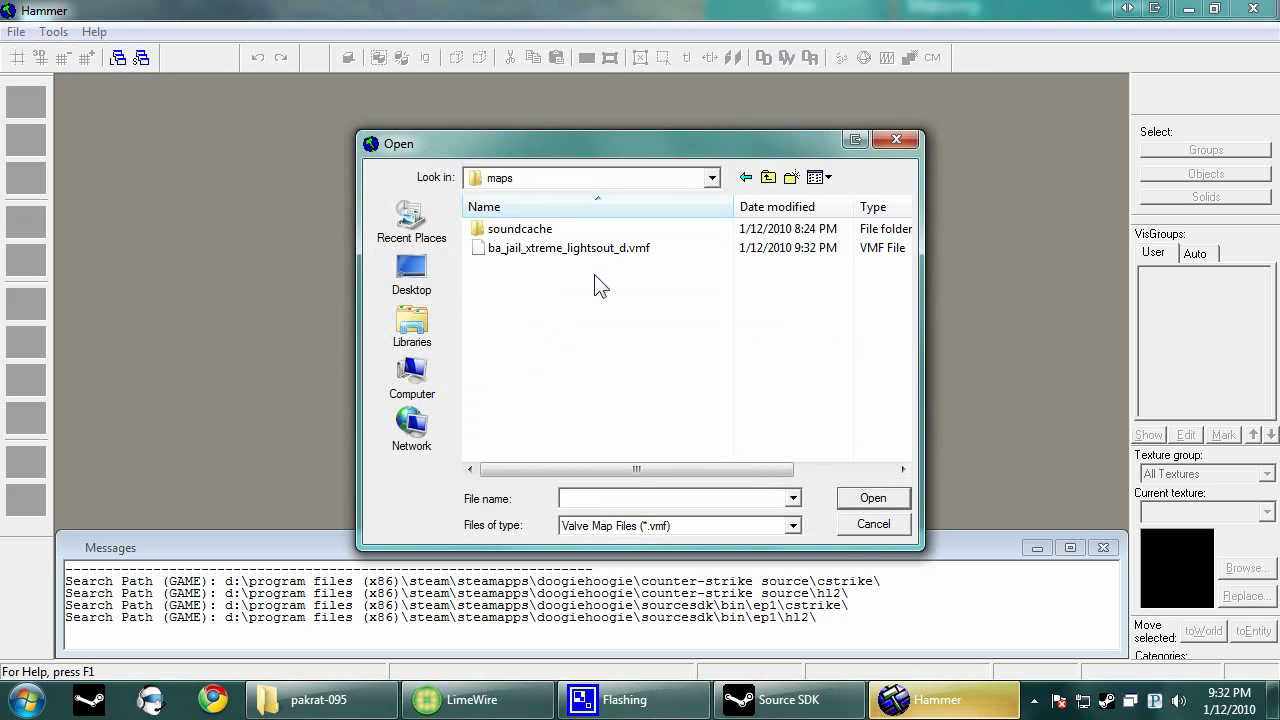
left_click(486, 253)
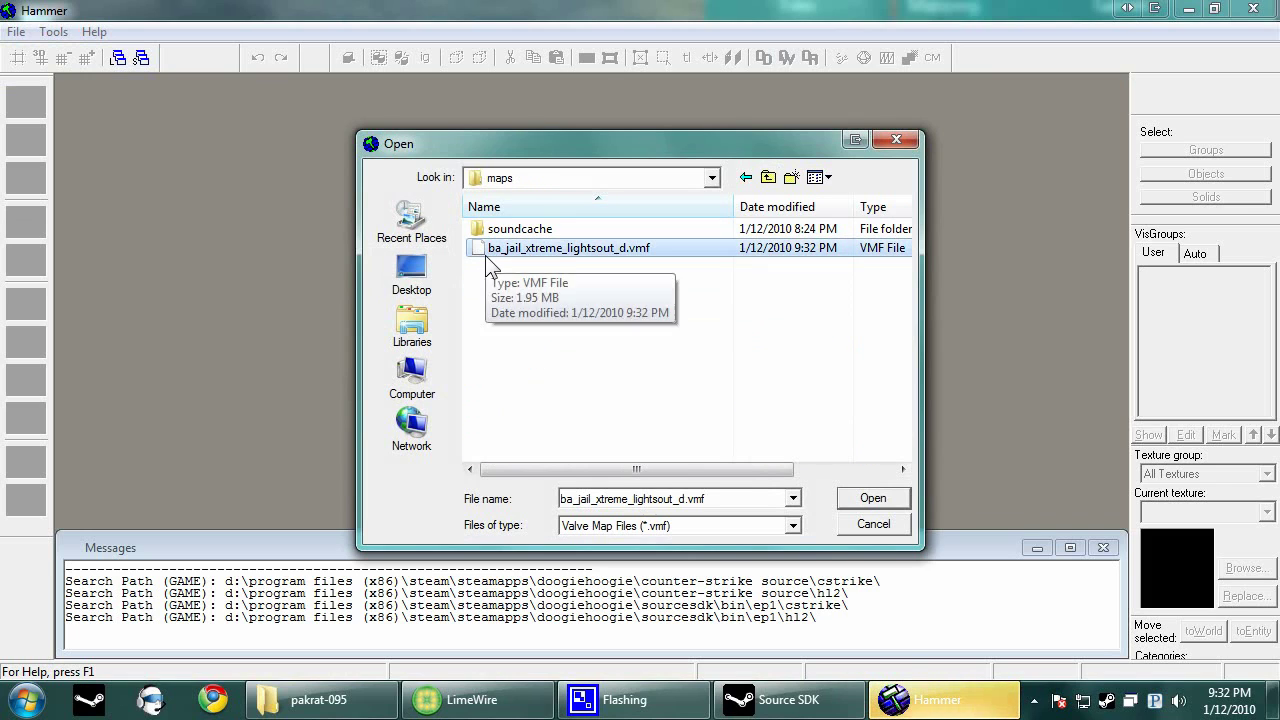
double_click(613, 252)
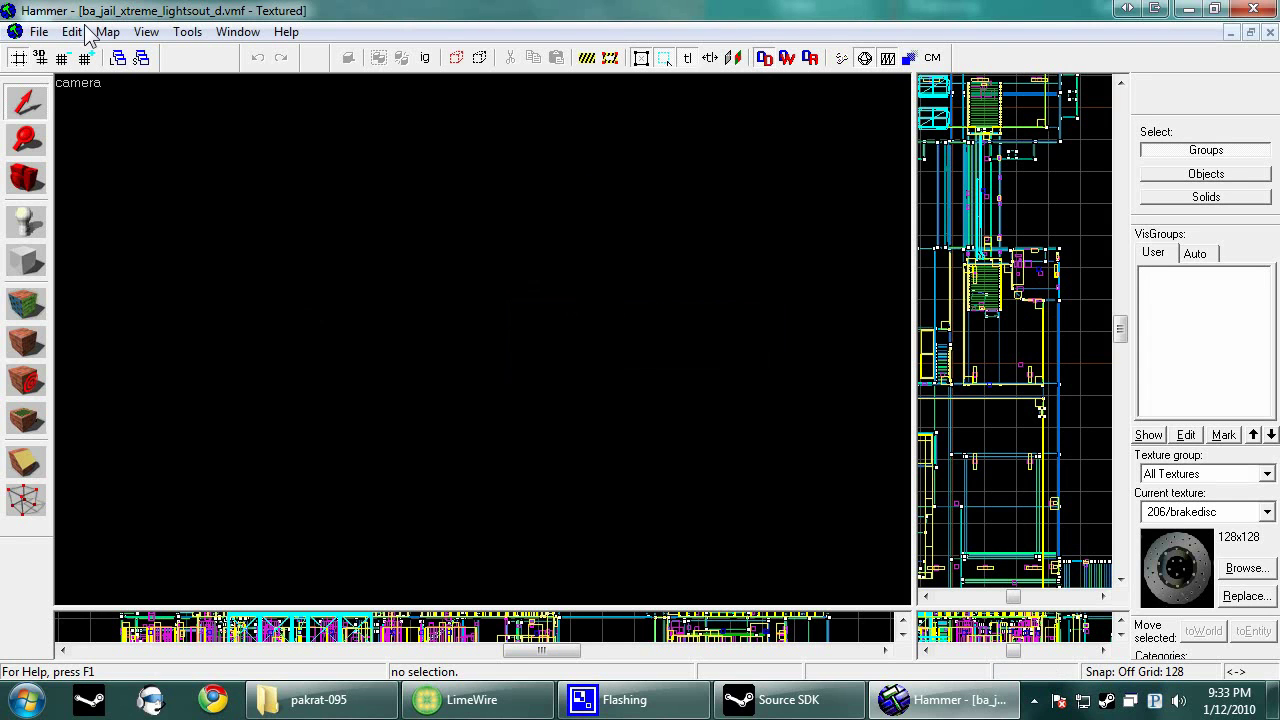
Examine the decompiled jail map's rooms, fences, lights and textures by flying through the enlarged 3D camera view
left_click(140, 32)
left_click(290, 307)
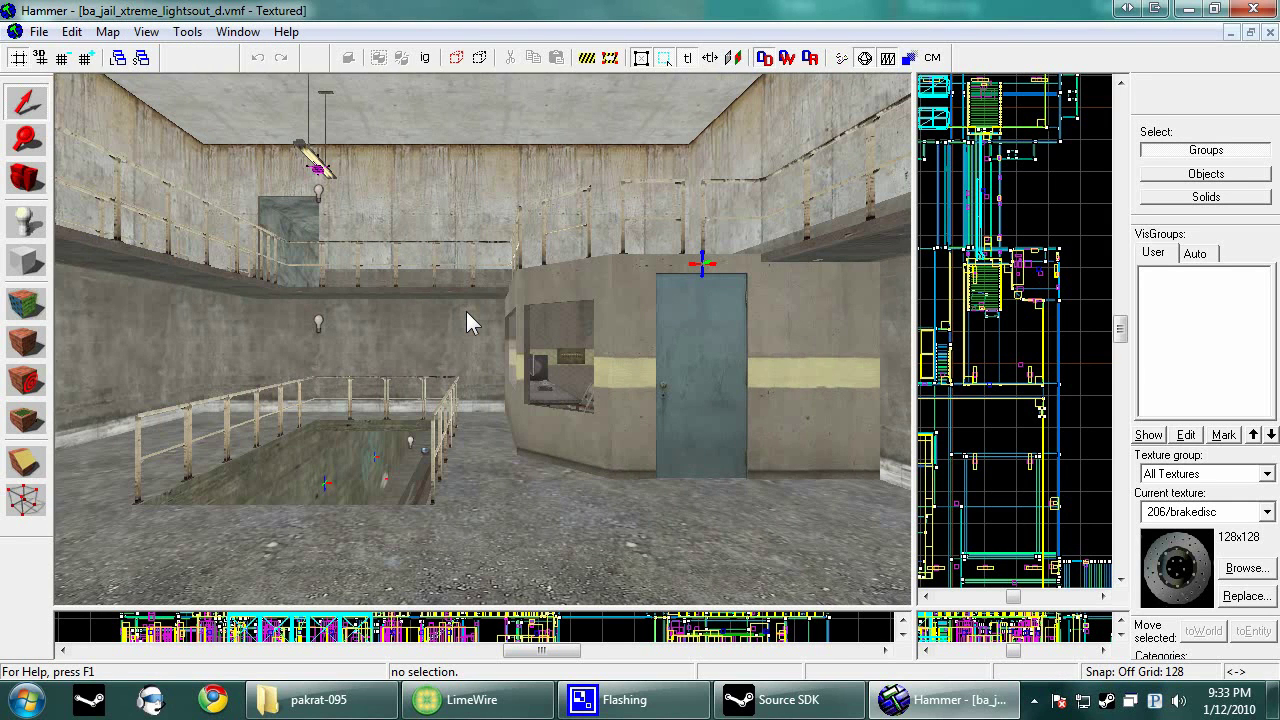
key("Up")
key("Up")
key("Up")
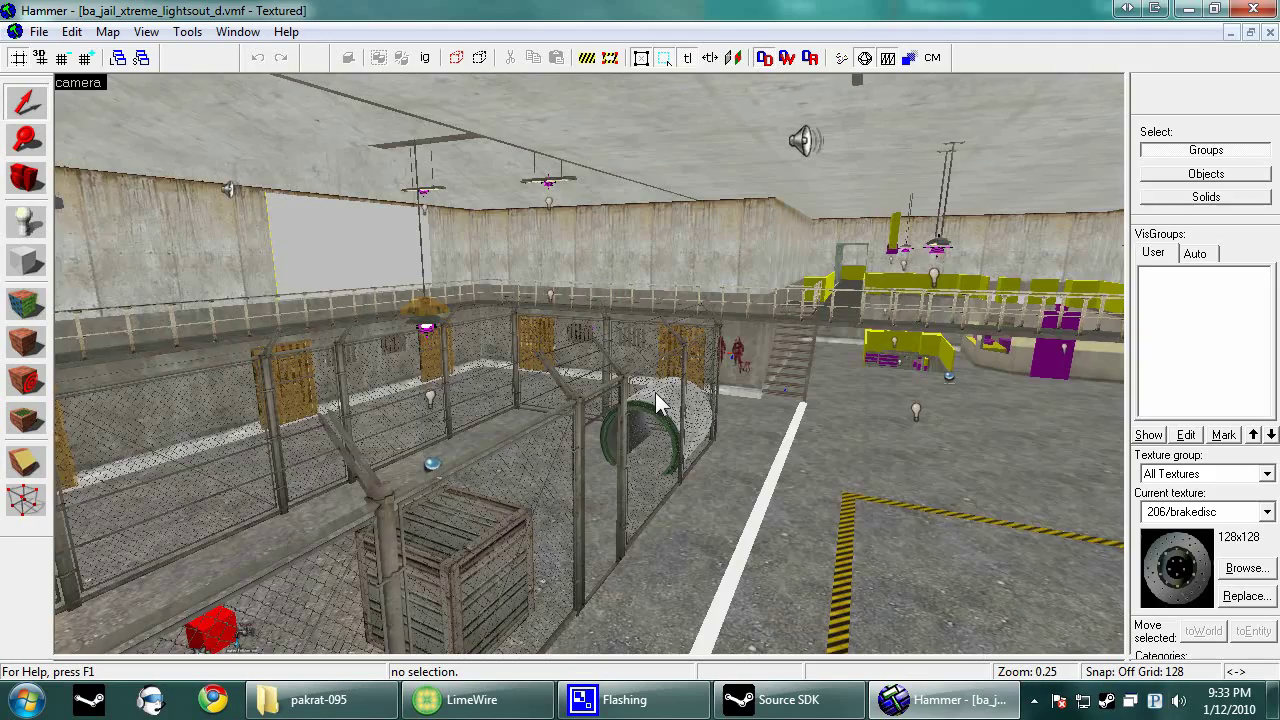
key("Up")
key("Up")
key("Left")
key("Left")
key("Left")
key("Right")
key("Right")
key("Right")
key("Right")
key("Right")
key("Right")
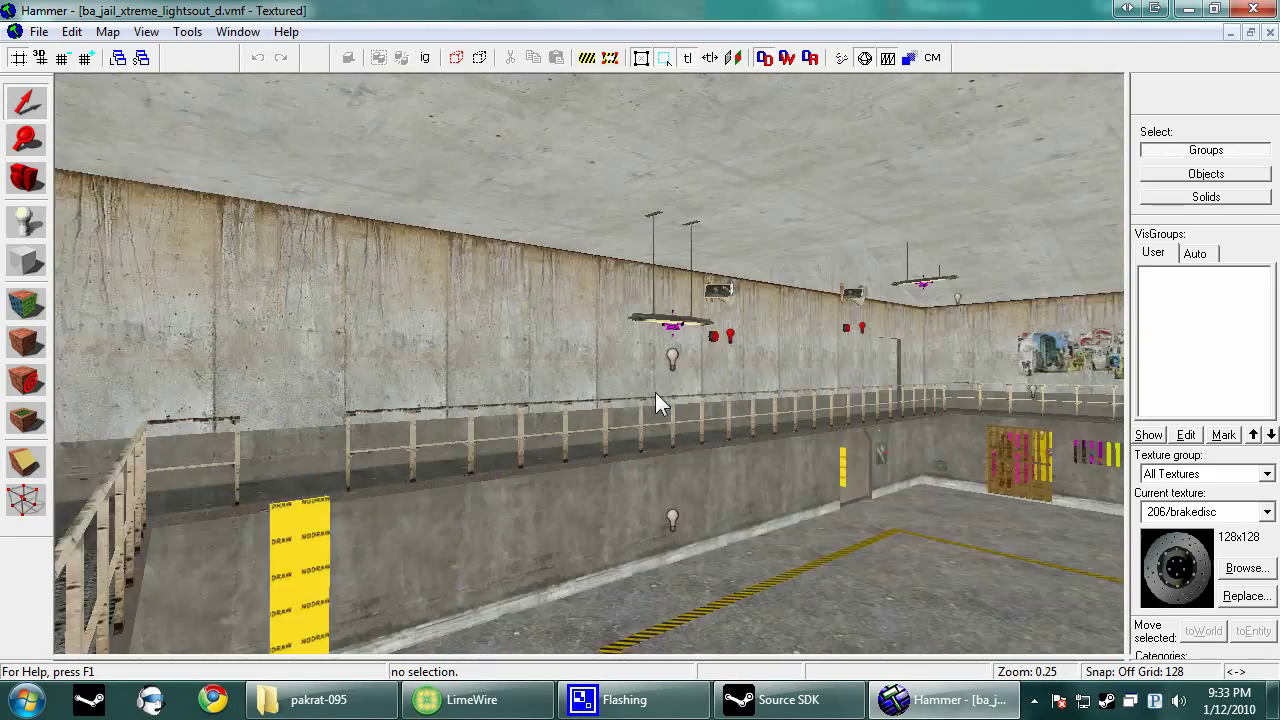
key("Right")
key("Right")
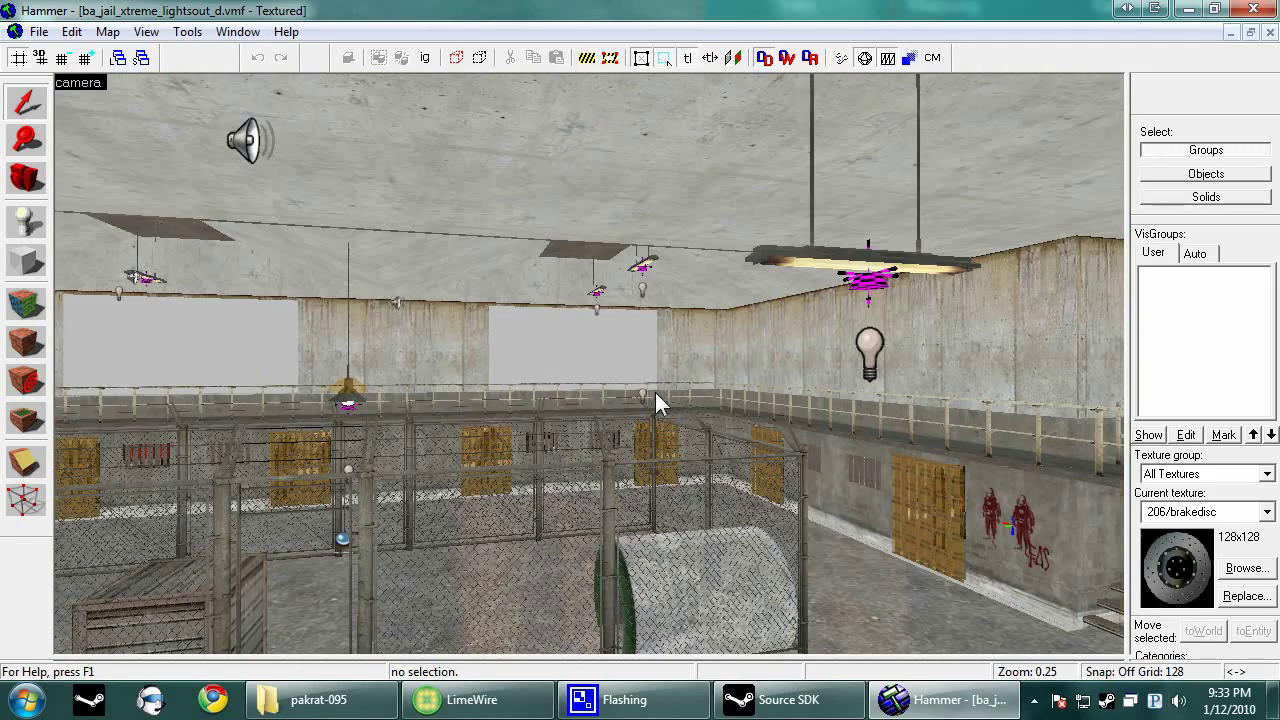
key("Left")
key("Left")
key("Left")
key("Left")
key("Left")
key("Left")
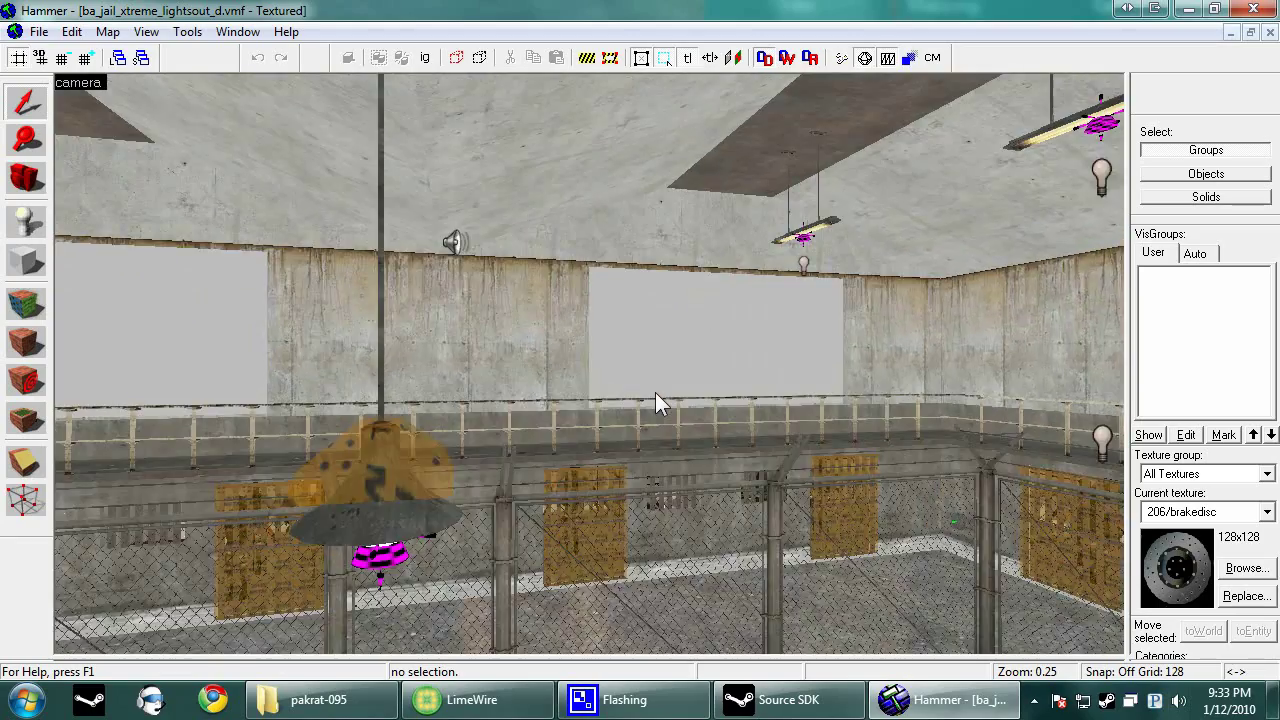
Examine the jail map's upper metal walkway, its railings and the guard room below in the 3D camera view
key("Up")
key("Up")
key("Up")
key("Up")
key("Up")
key("Up")
key("Up")
key("Up")
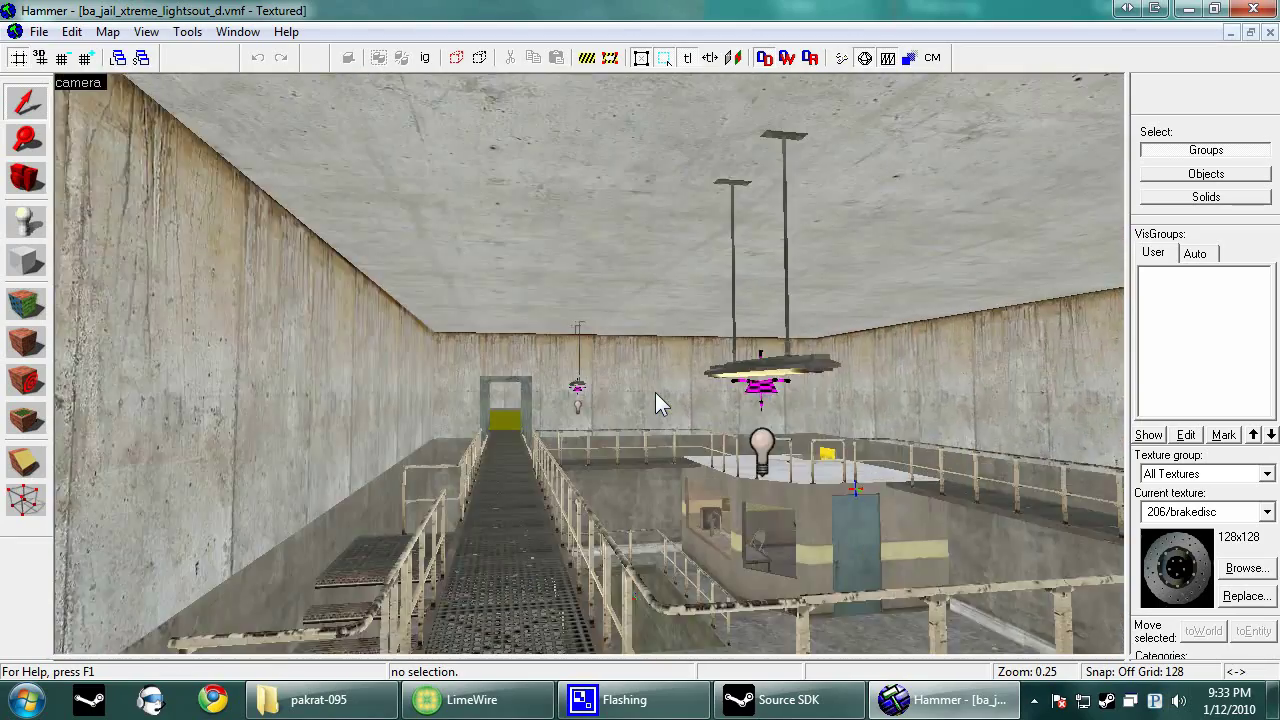
key("Up")
key("Up")
key("Up")
key("Up")
key("Up")
key("Up")
key("Up")
key("Up")
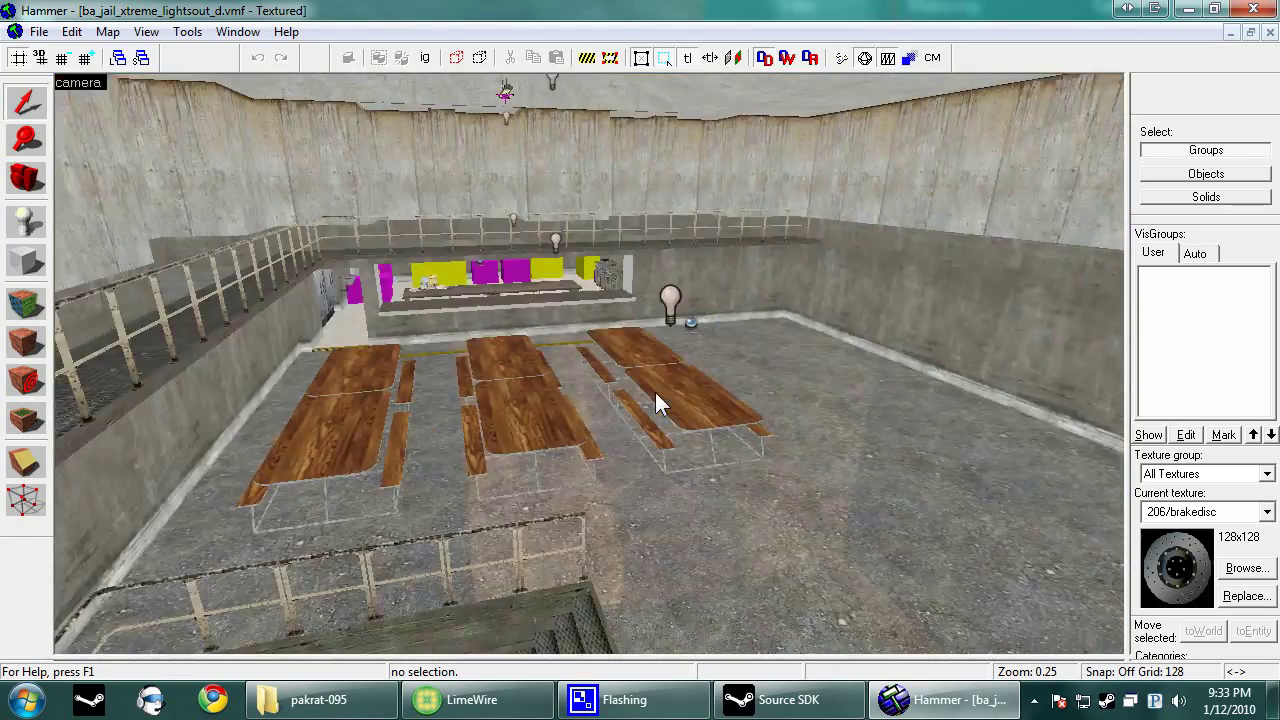
Inspect the dining area's wooden tables, the serving counter and kitchen behind it, and the railed opening in the floor
key("Up")
key("Up")
key("Up")
key("Up")
key("Up")
key("Up")
key("Up")
key("Up")
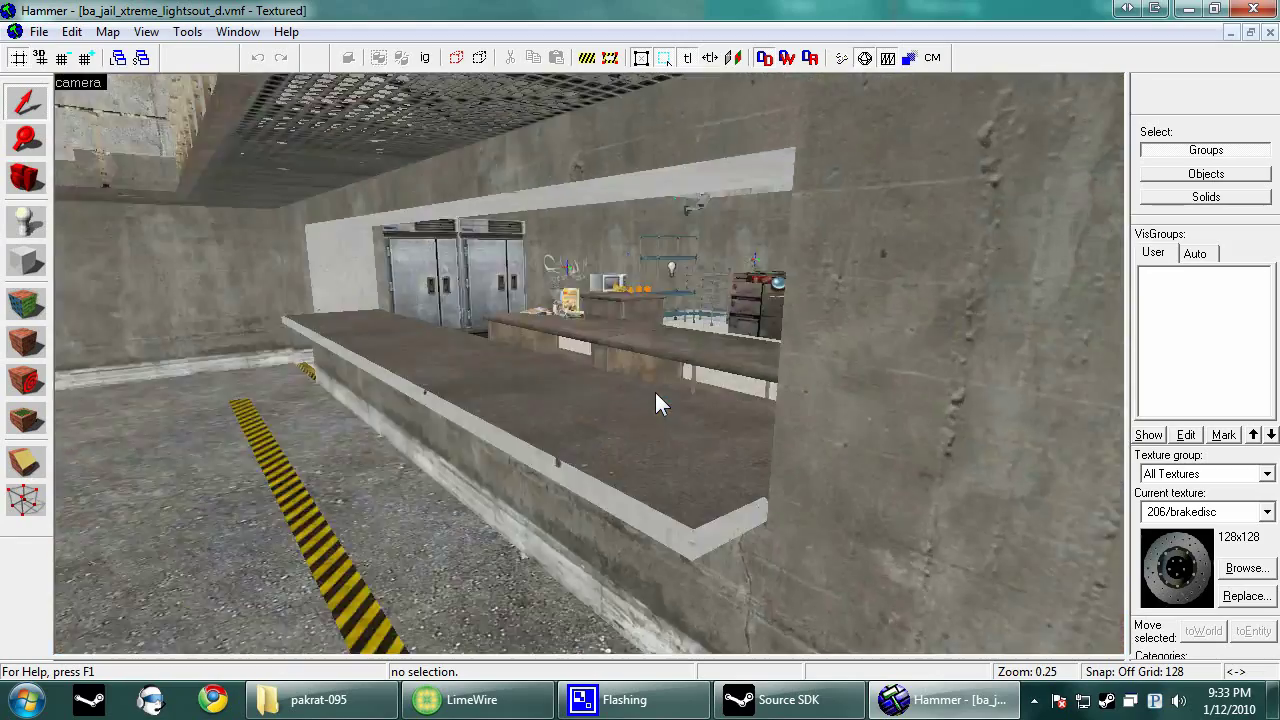
key("Up")
key("Up")
key("Up")
key("Up")
key("Up")
key("Up")
key("Up")
key("Up")
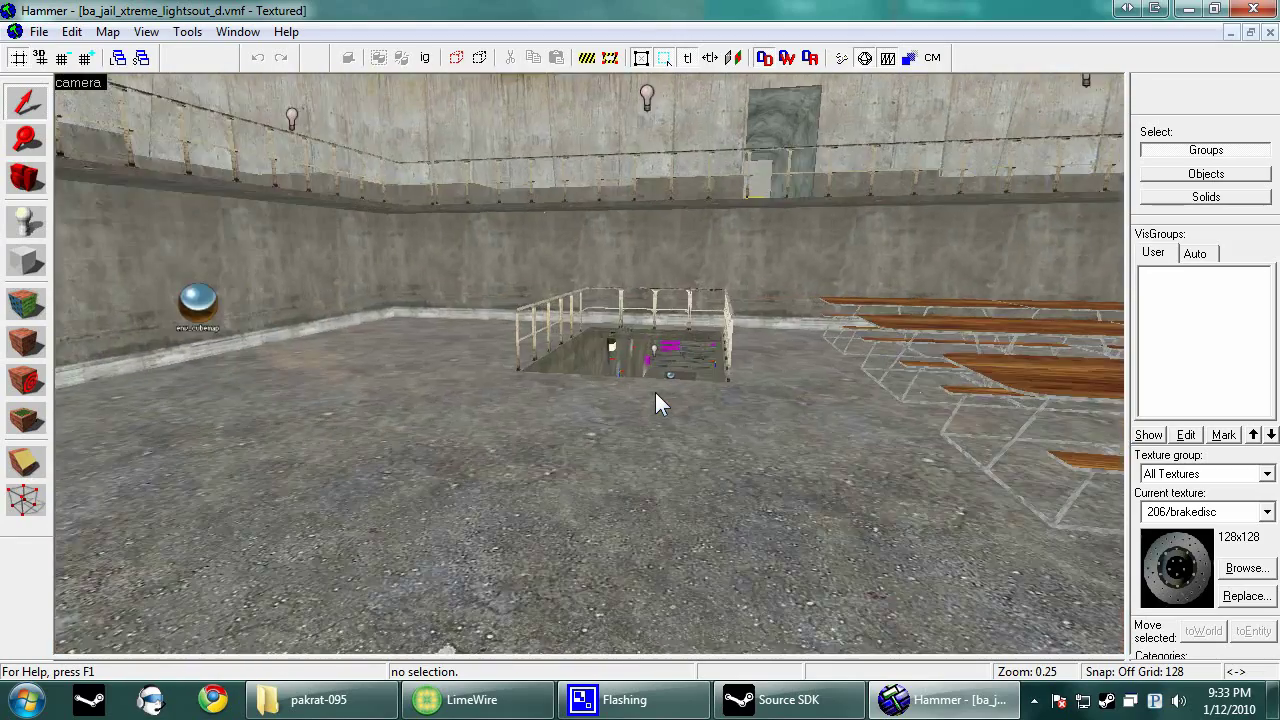
Look over the main cell block, including the grated walkway, fenced cage, cell doors, staircase and hanging ceiling lights
key("Up")
key("Up")
key("Up")
key("Up")
key("Up")
key("Up")
key("Up")
key("Up")
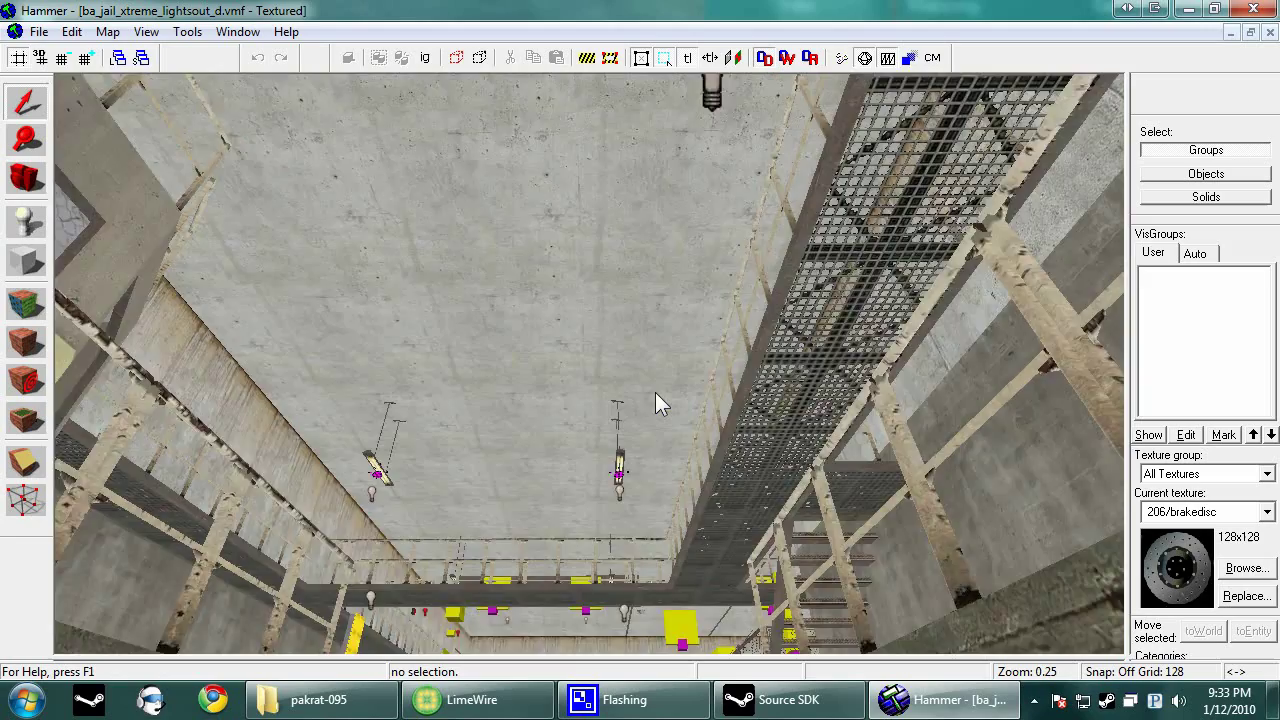
key("Up")
key("Up")
key("Up")
key("Up")
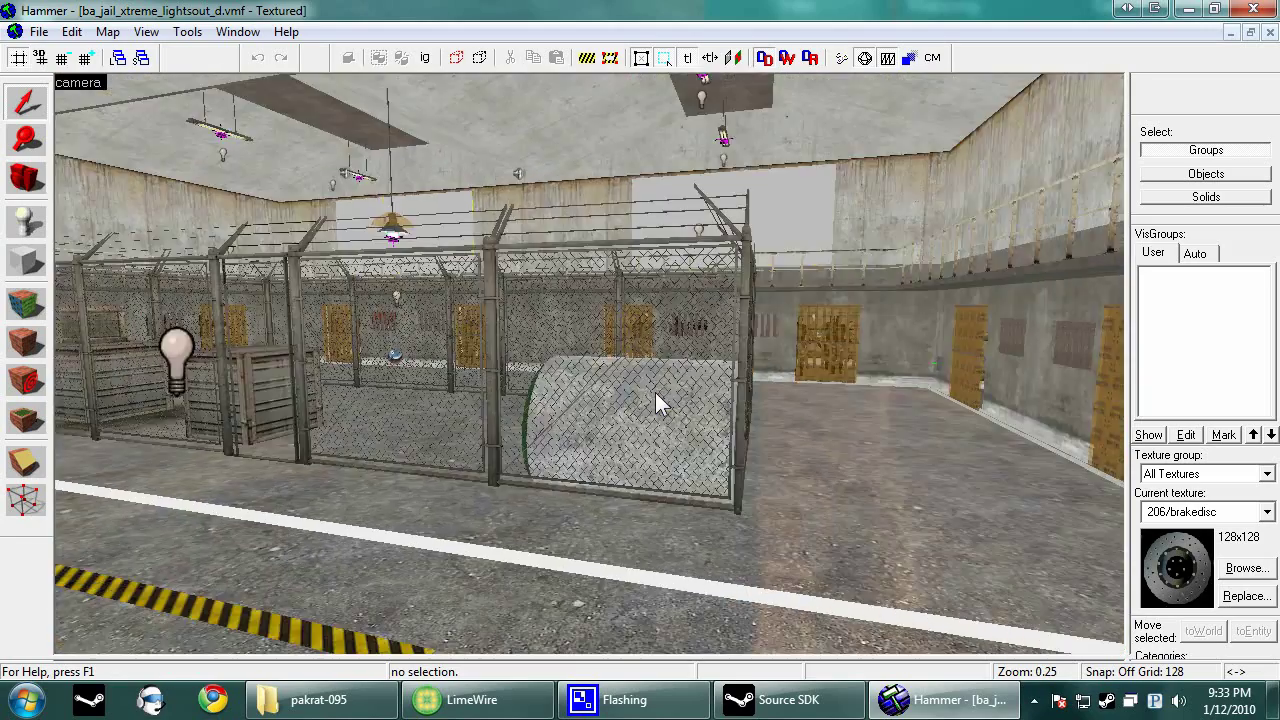
key("Right")
key("Right")
key("Right")
key("Right")
key("Right")
key("Right")
key("Right")
key("Right")
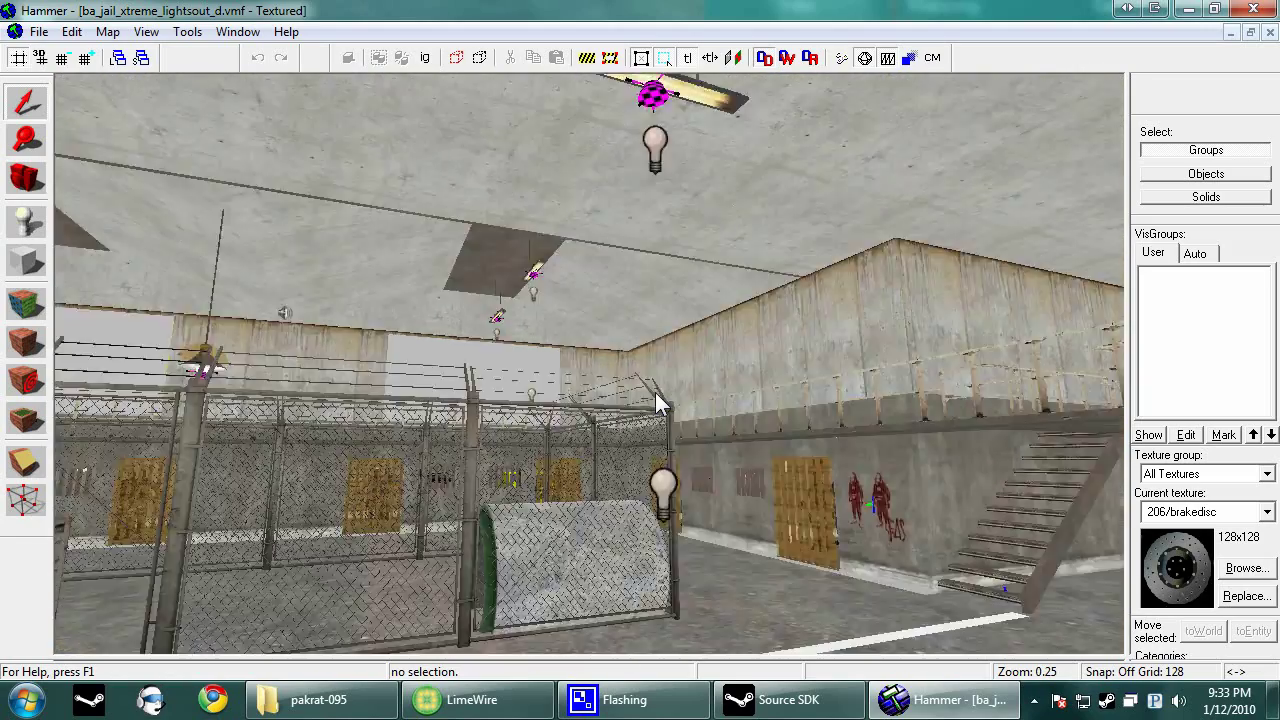
key("Up")
key("Up")
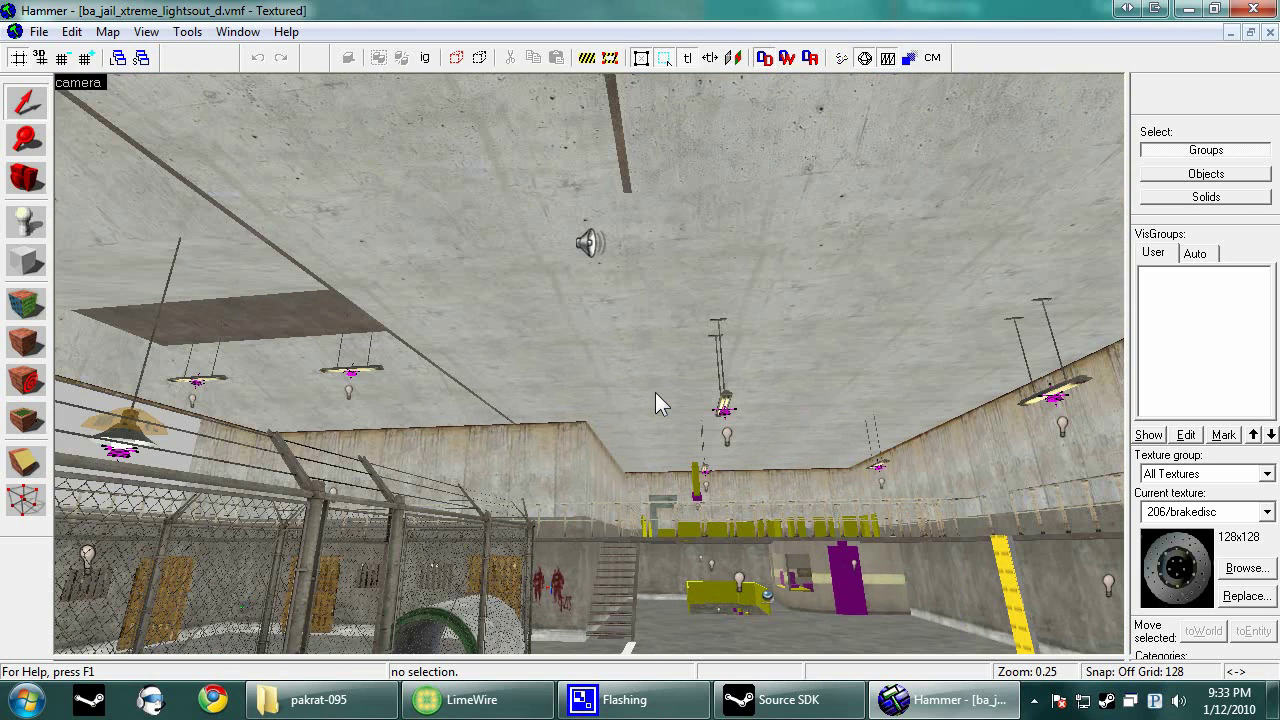